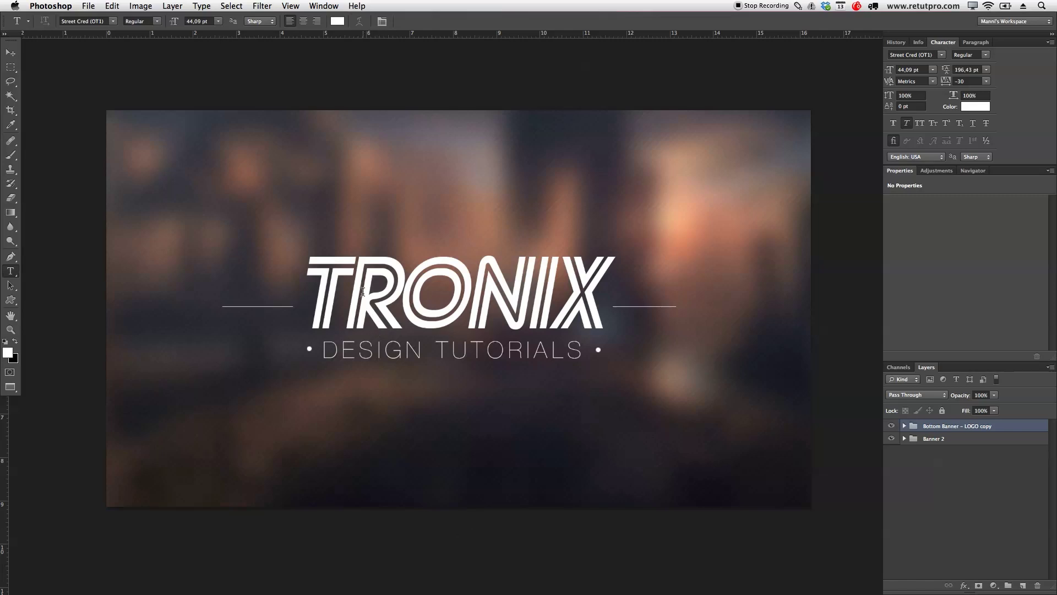
Minimise the finished Intro1.psd design and view the 1340742.jpg city photo and Lines.jpg stripe pattern.
key("f")
key("f")
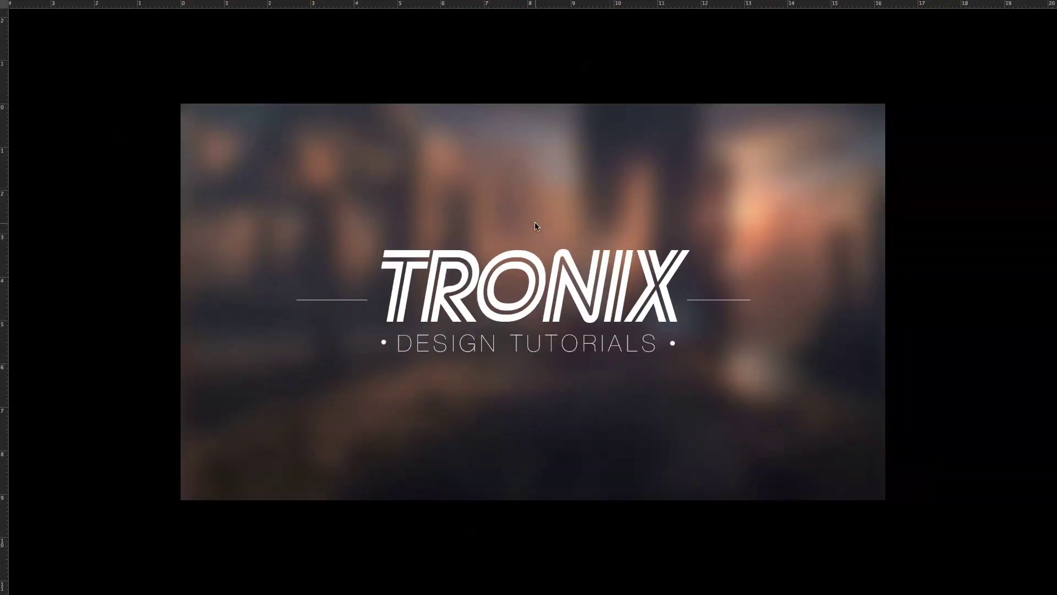
mouse_move(269, 52)
left_mouse_down()
mouse_move(298, 83)
mouse_move(315, 69)
mouse_move(274, 55)
mouse_move(268, 65)
left_mouse_up()
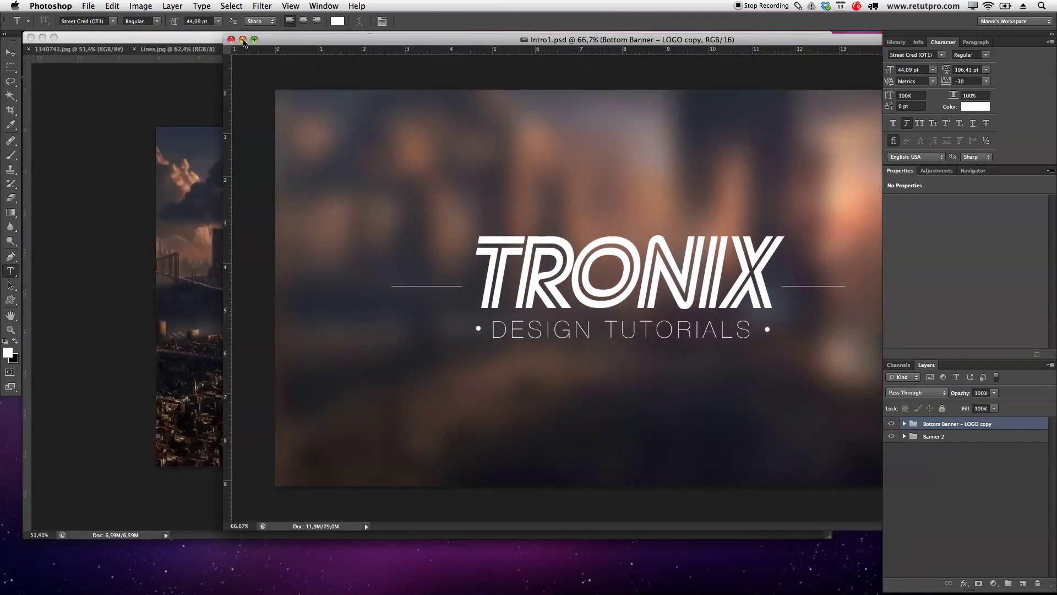
left_click(242, 39)
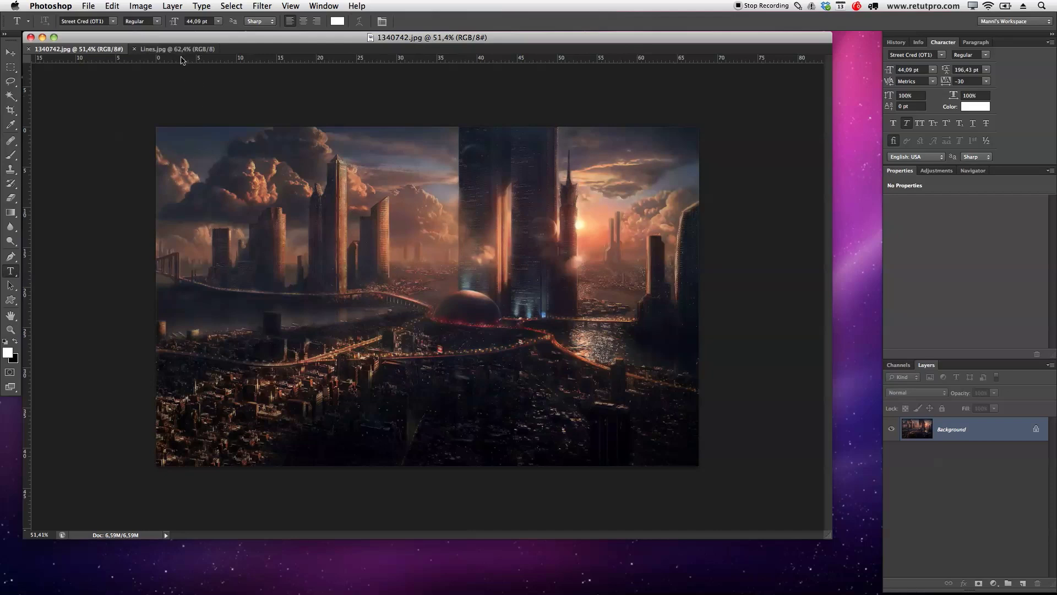
left_click(173, 52)
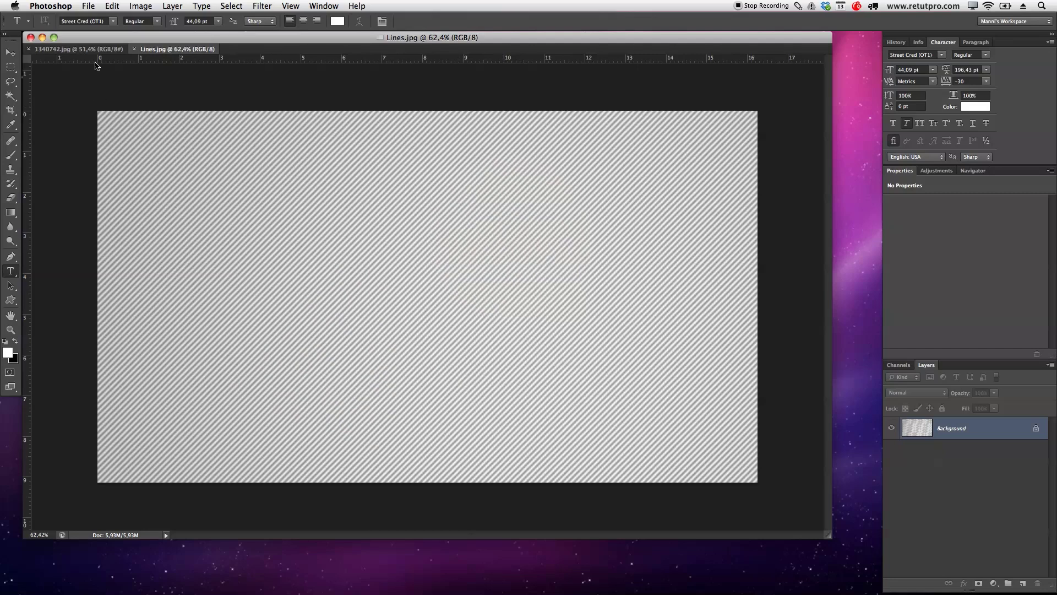
Create a new document using the 1920 px X 1080 px preset.
left_click(93, 6)
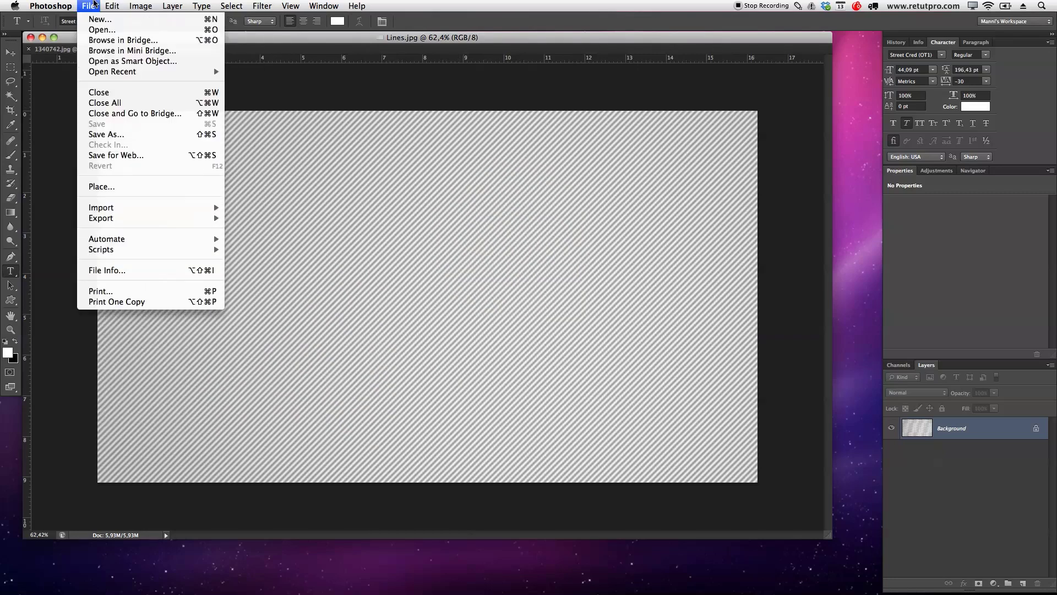
left_click(101, 21)
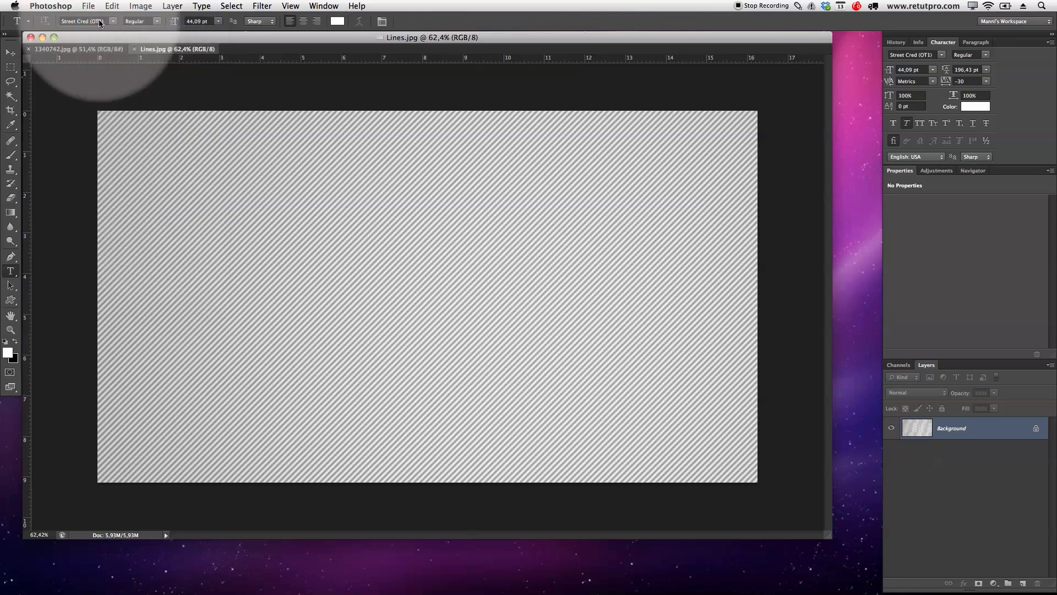
left_click_drag(798, 231, 489, 167)
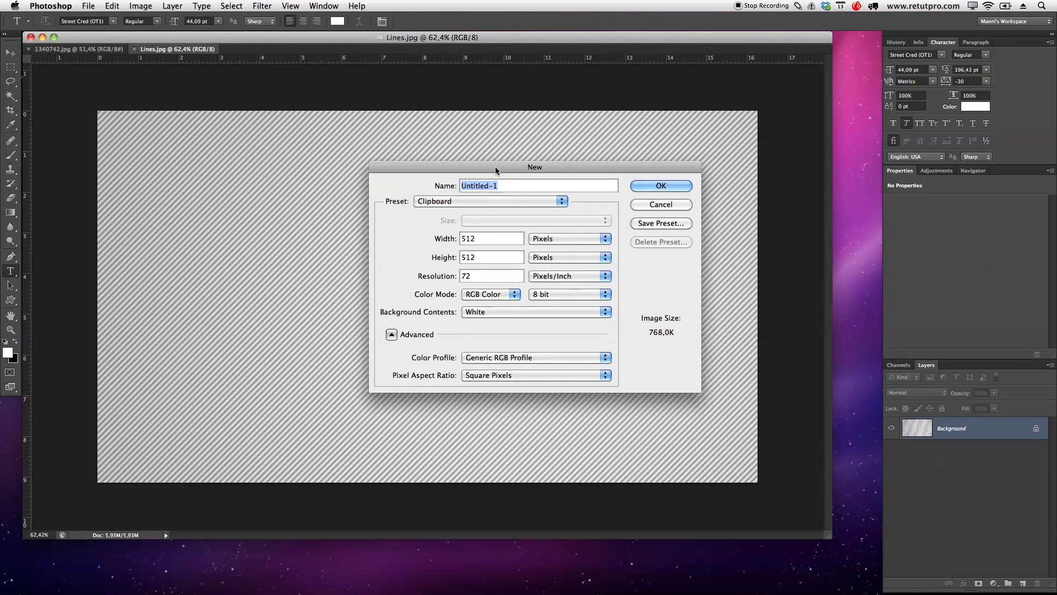
left_click(487, 198)
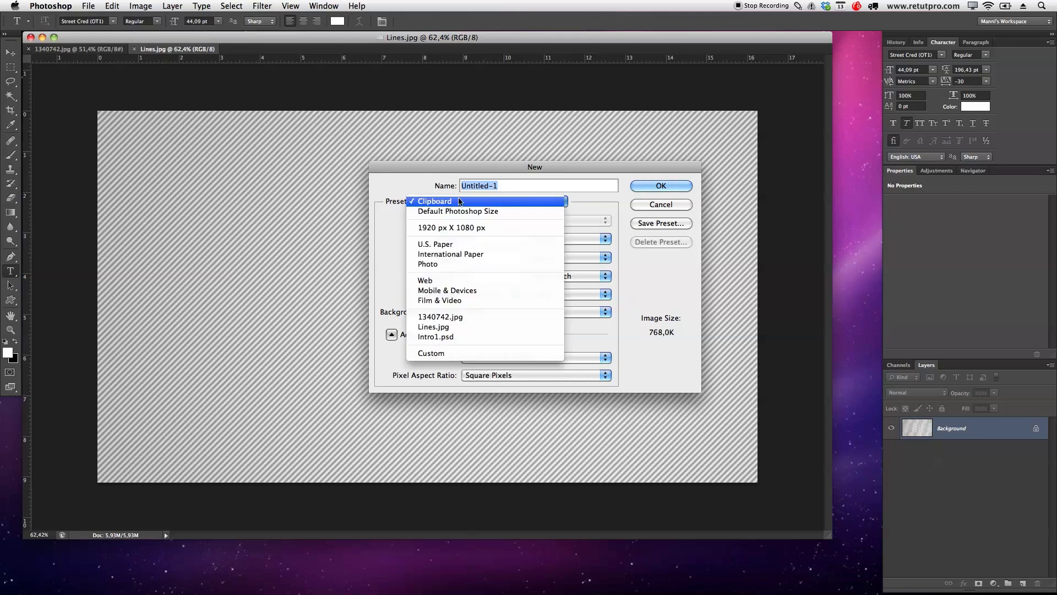
left_click(451, 227)
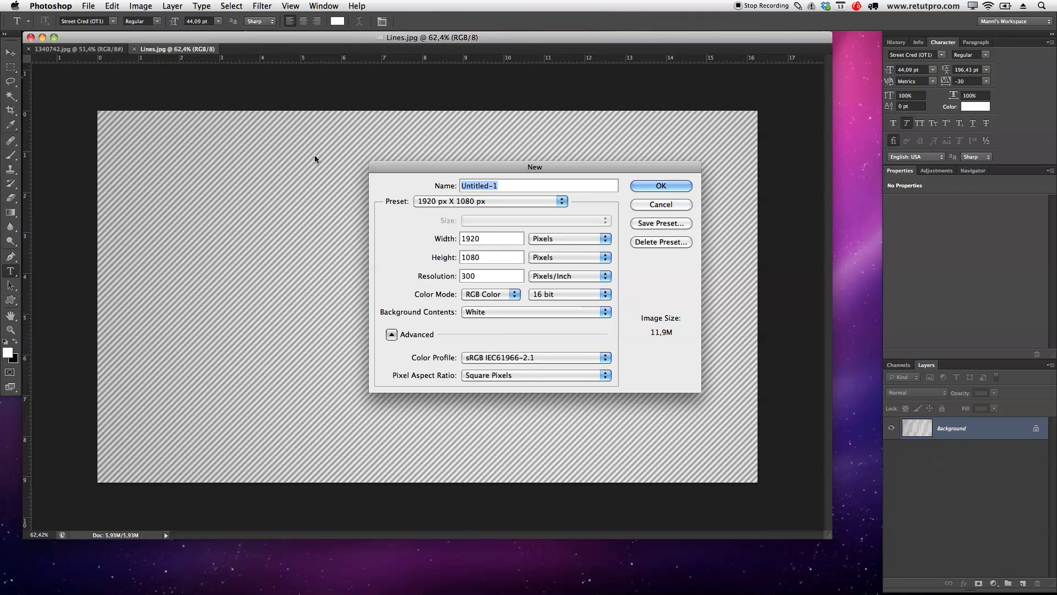
left_click(688, 186)
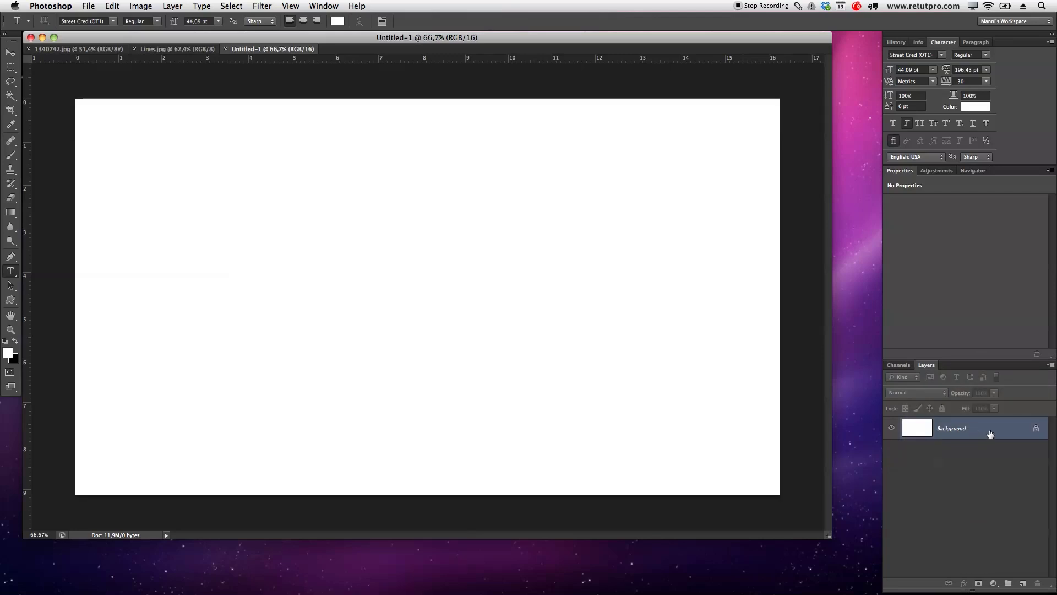
Convert the Background into a regular layer named "Start".
key("f")
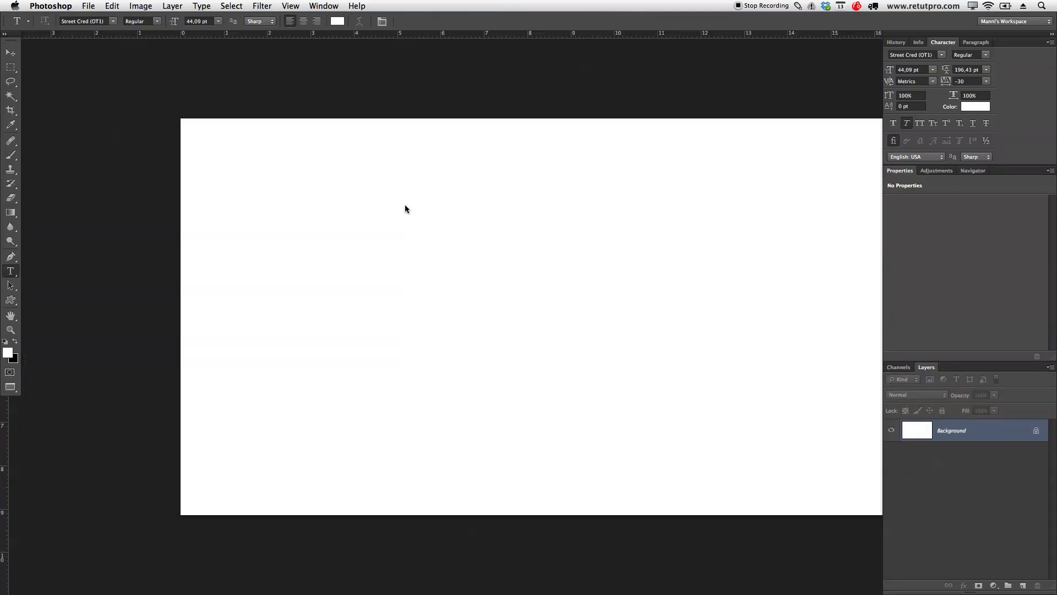
left_click_drag(506, 243, 484, 241)
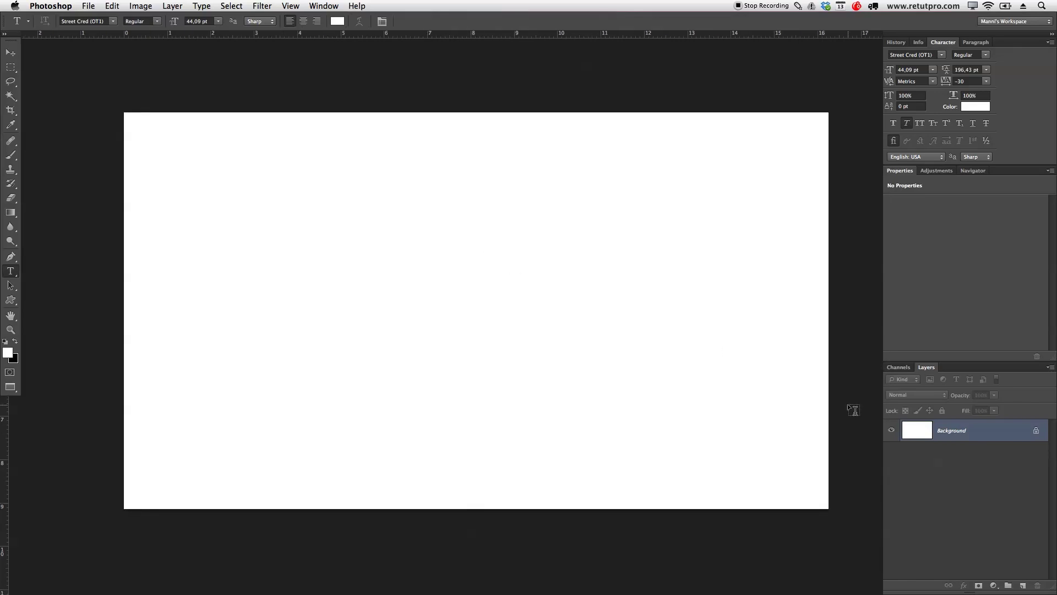
double_click(971, 433)
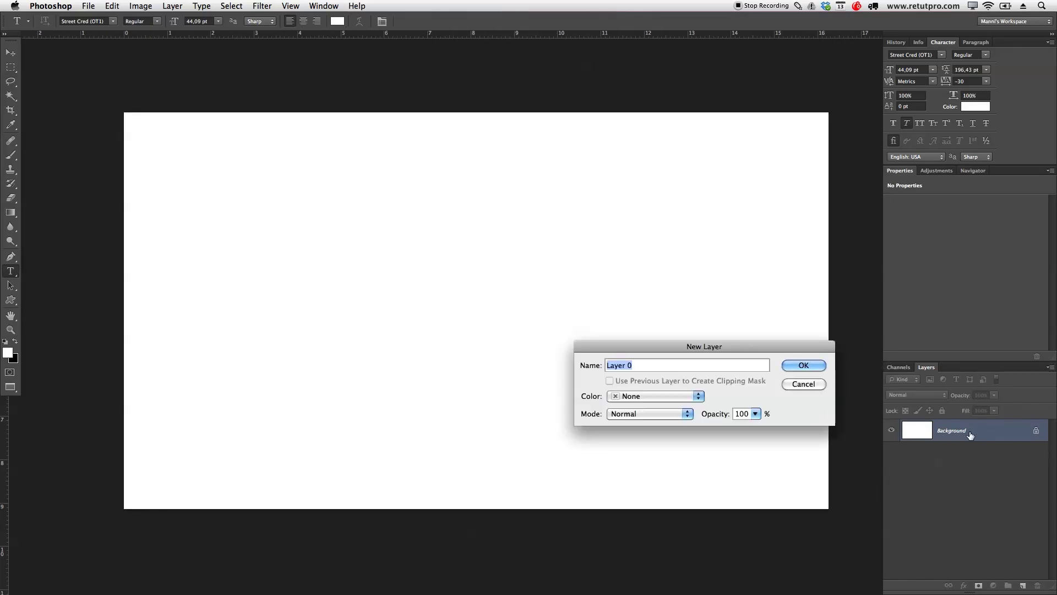
type("Stat")
key("BackSpace")
type("rt")
key("Return")
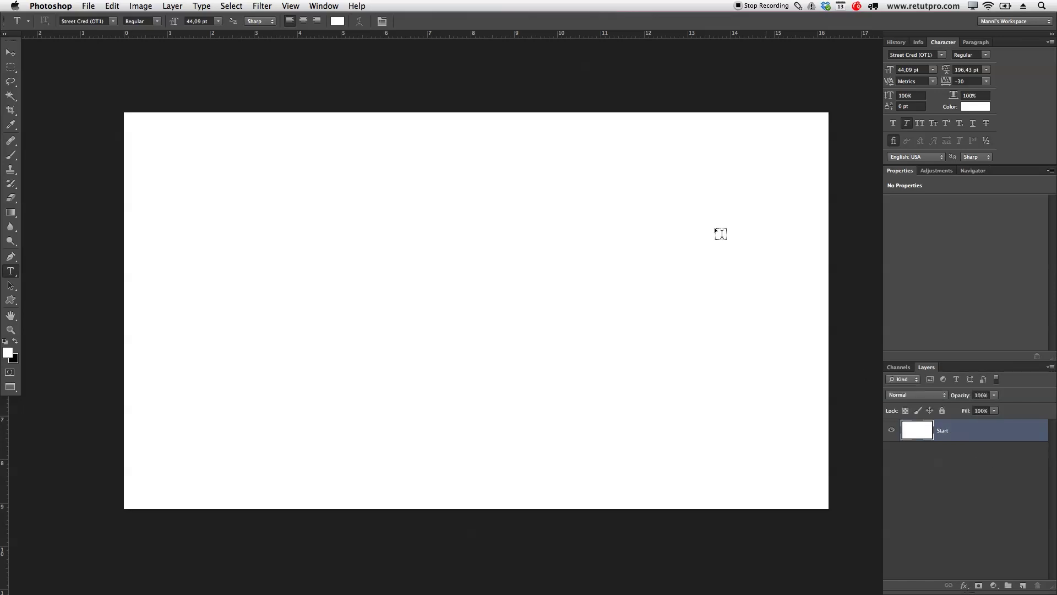
Float the new document in its own window and copy the city photo from 1340742.jpg into it.
key("f")
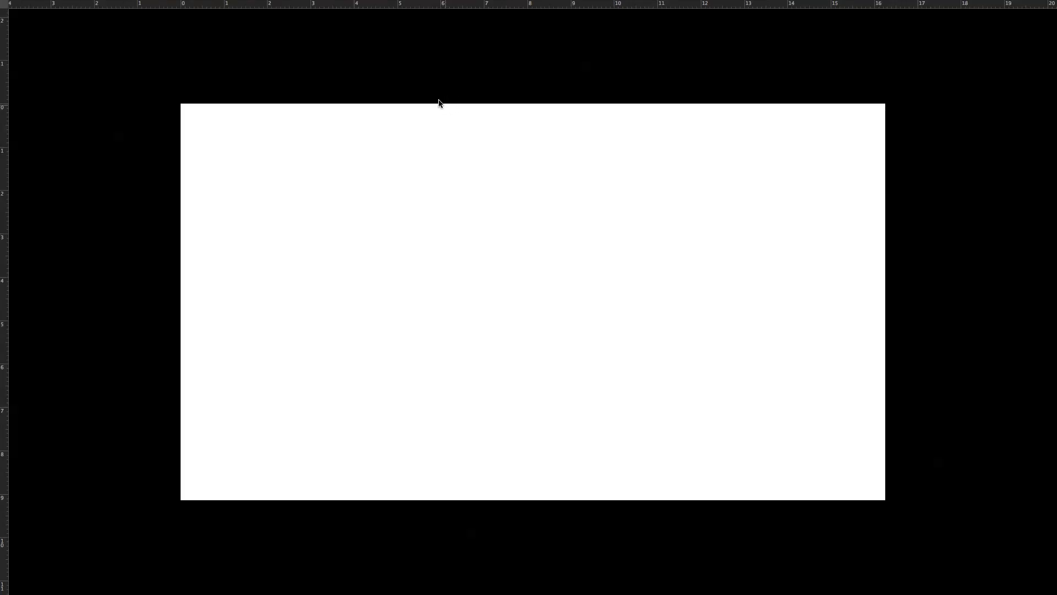
key("f")
left_click_drag(306, 52, 229, 102)
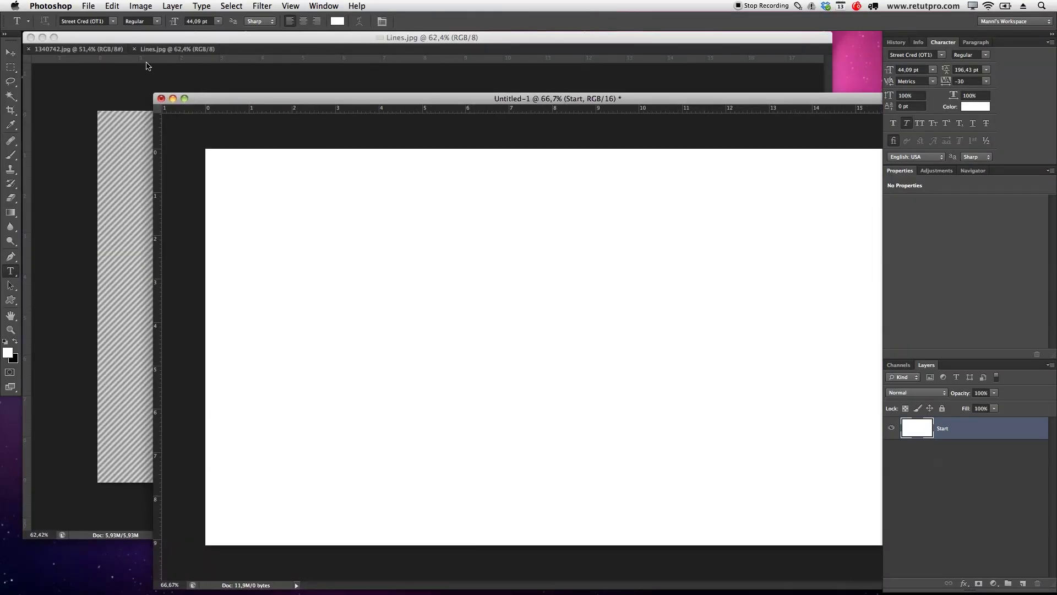
left_click(118, 50)
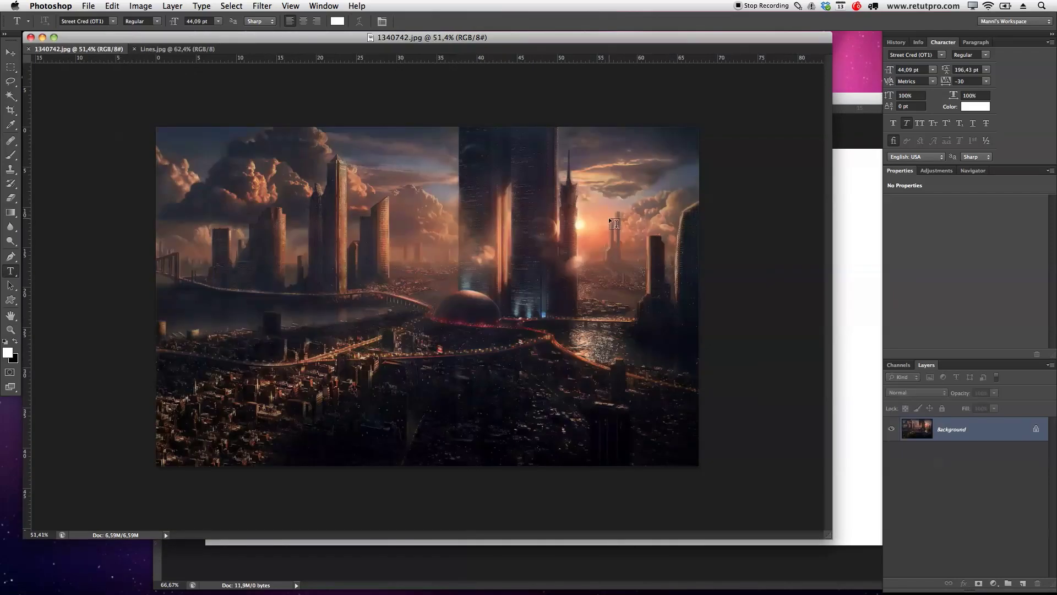
left_click_drag(943, 424, 936, 419)
left_click_drag(933, 408, 630, 382)
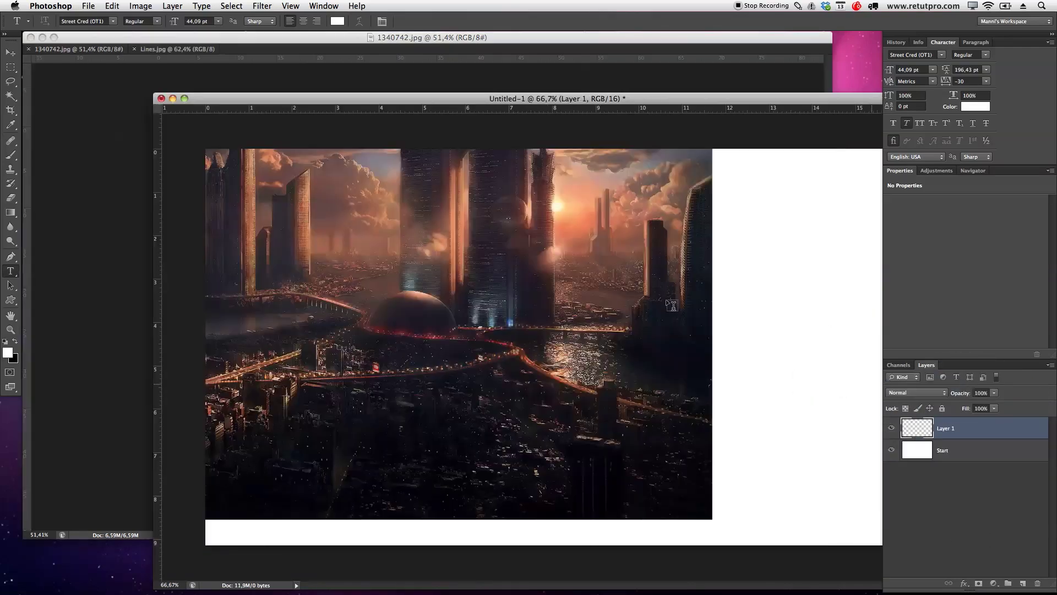
Copy the stripe pattern from Lines.jpg into the new document as the uppermost layer.
left_click(466, 73)
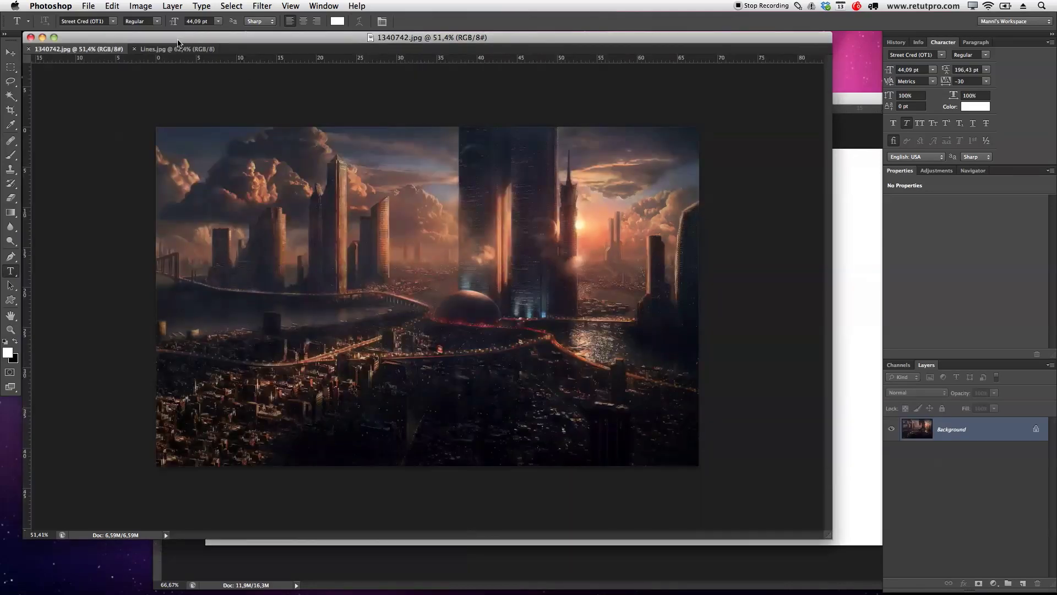
left_click(179, 49)
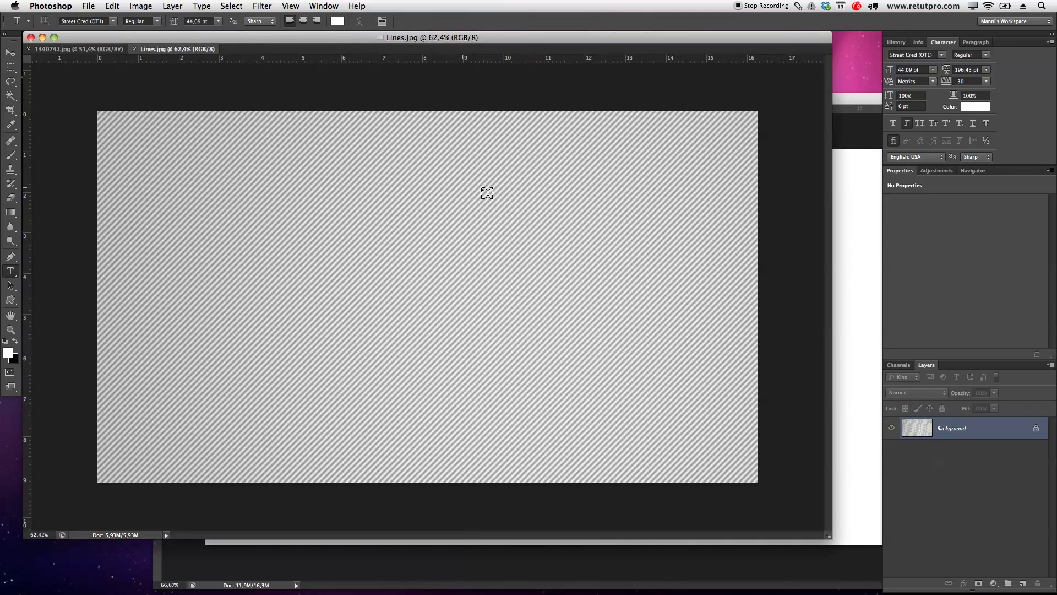
left_click_drag(919, 427, 851, 338)
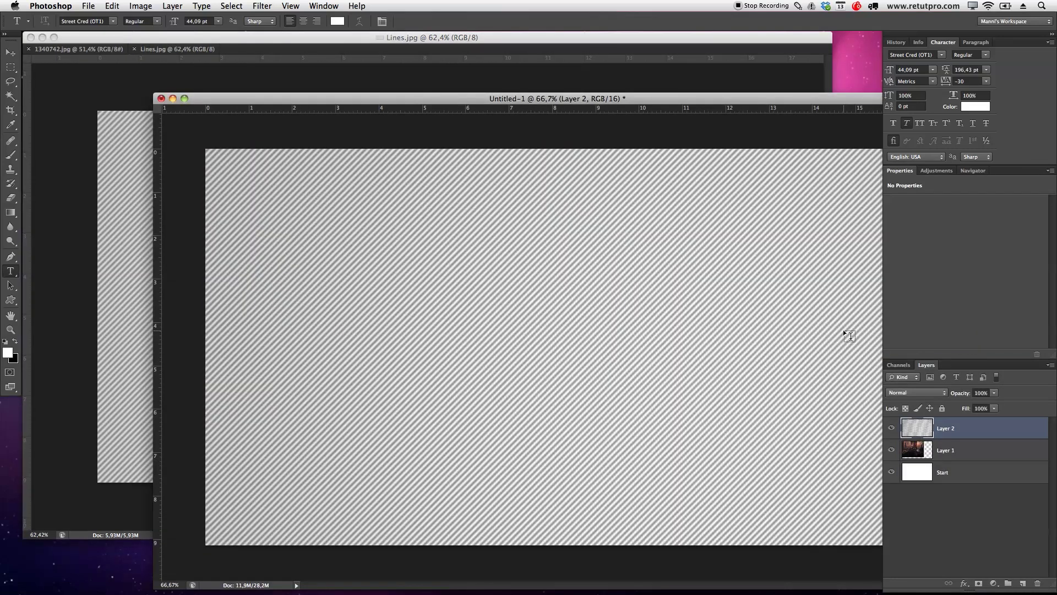
Minimise the window holding the source images and show the new document in full-screen mode with the menu bar.
double_click(636, 94)
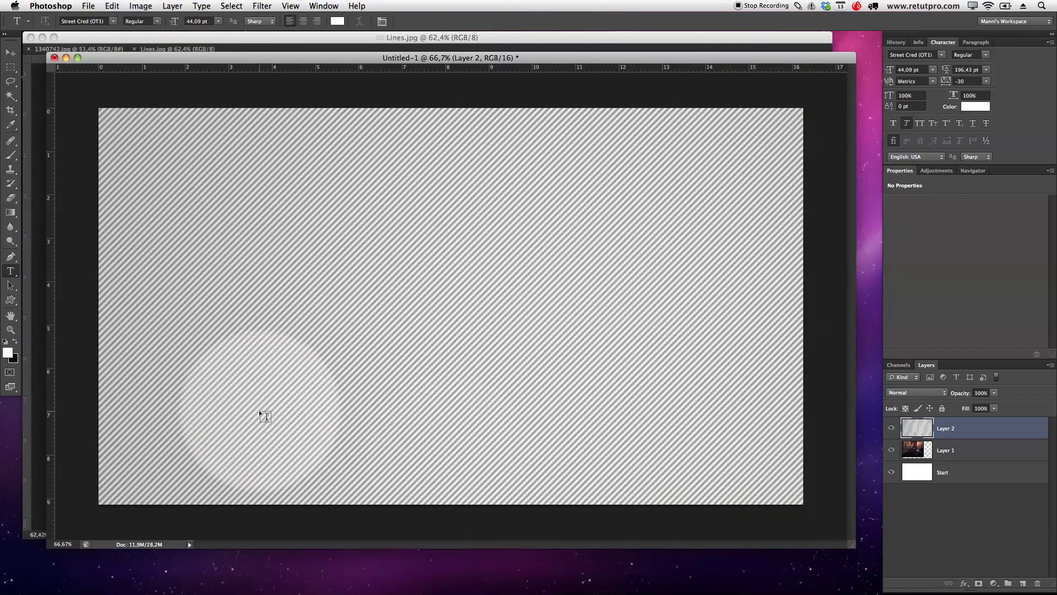
left_click(215, 40)
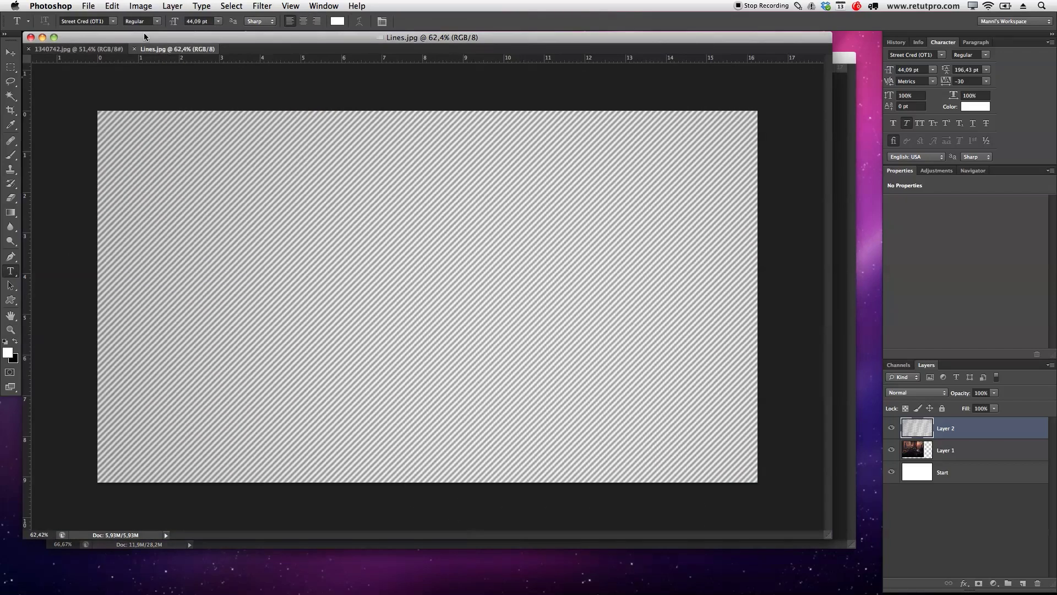
left_click(43, 37)
left_click(182, 91)
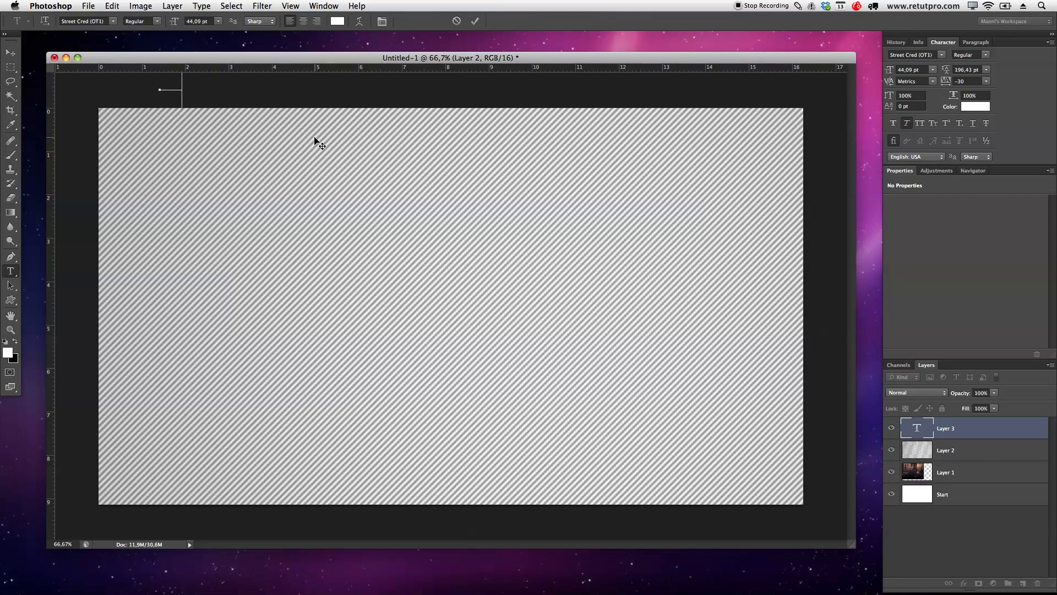
key("Escape")
key("f")
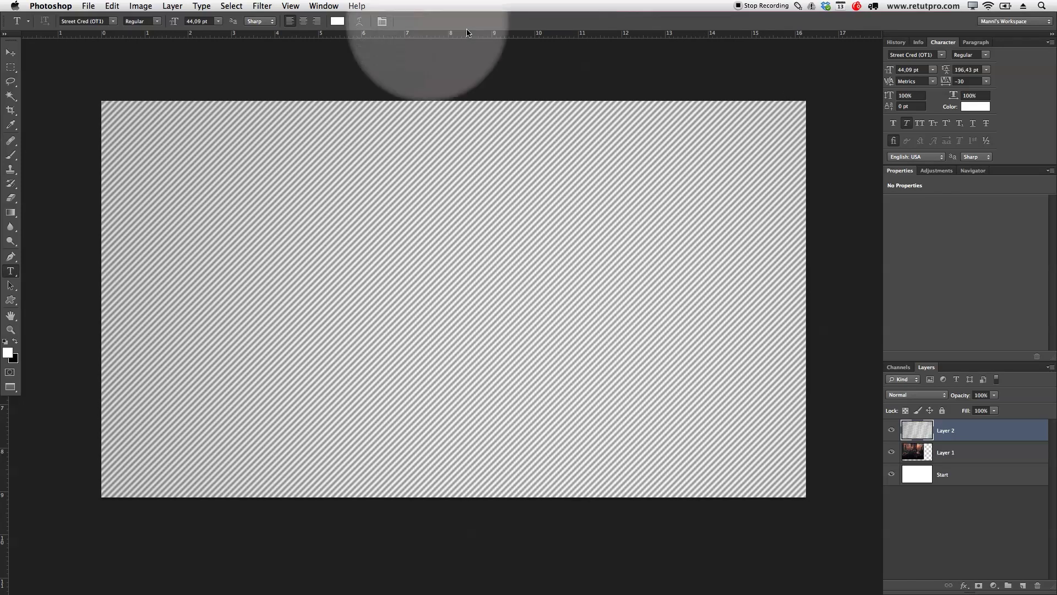
Hide the stripe pattern layer and move the city photo layer so that it covers the canvas.
left_click(891, 430)
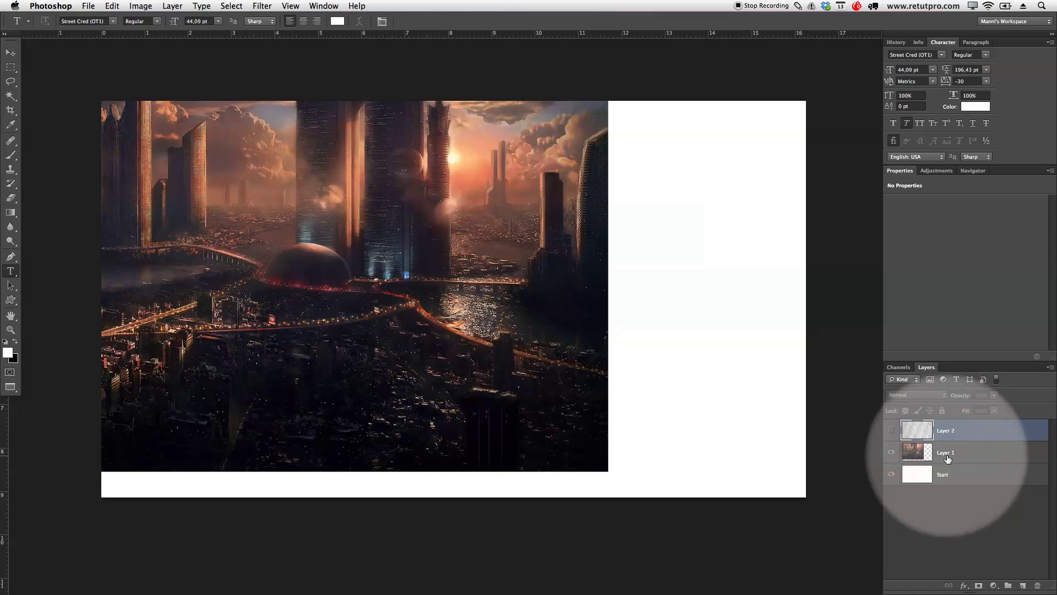
left_click(968, 459)
key("v")
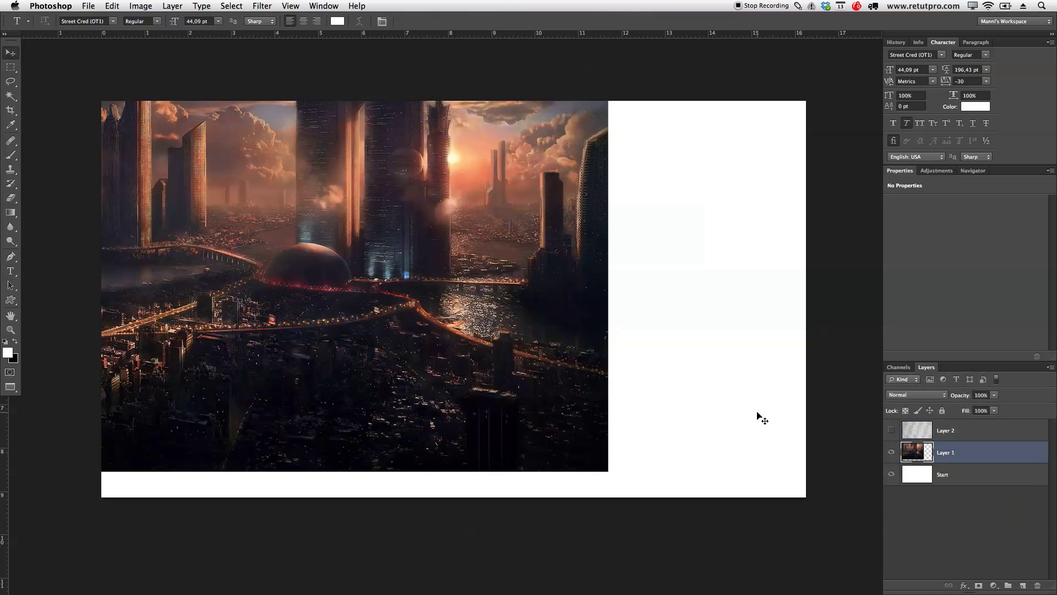
left_click_drag(507, 306, 644, 347)
Shift the city photo down to Y 561 px with Free Transform and rename its layer "City".
key("z")
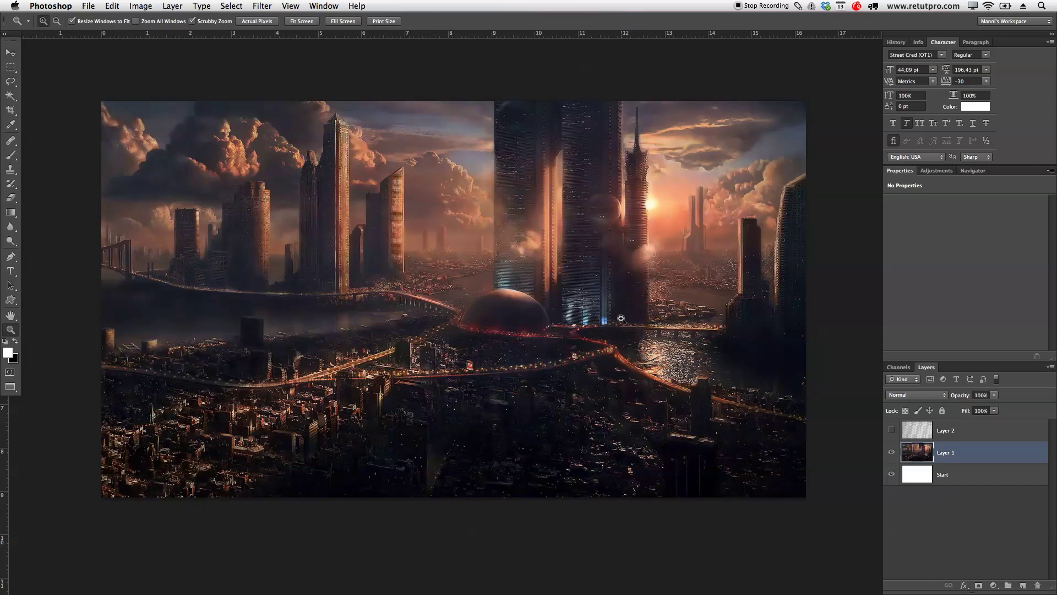
left_click(618, 317, "alt")
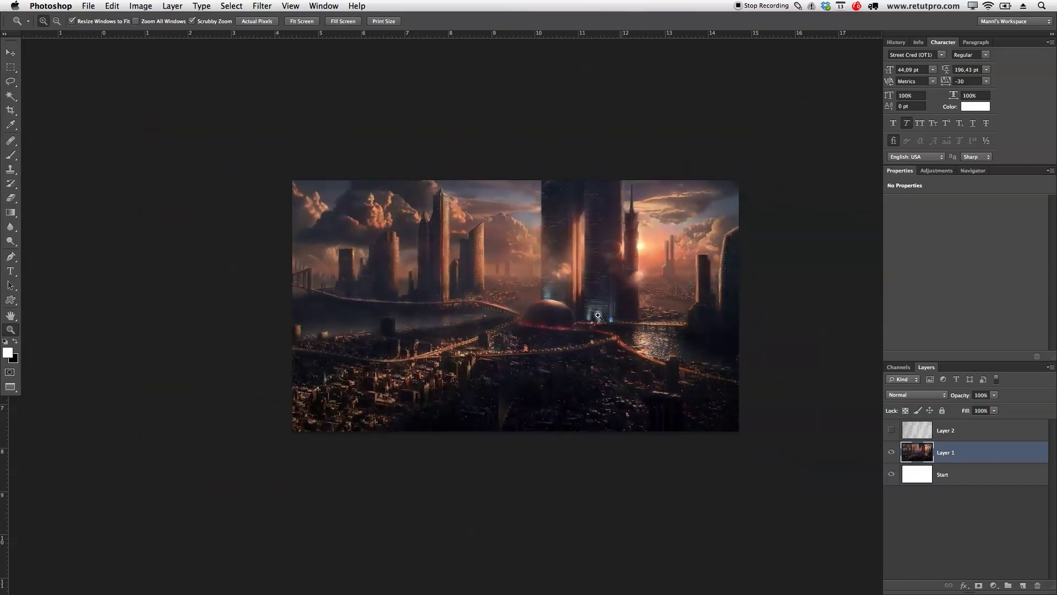
left_click_drag(633, 301, 620, 329)
key("super+t")
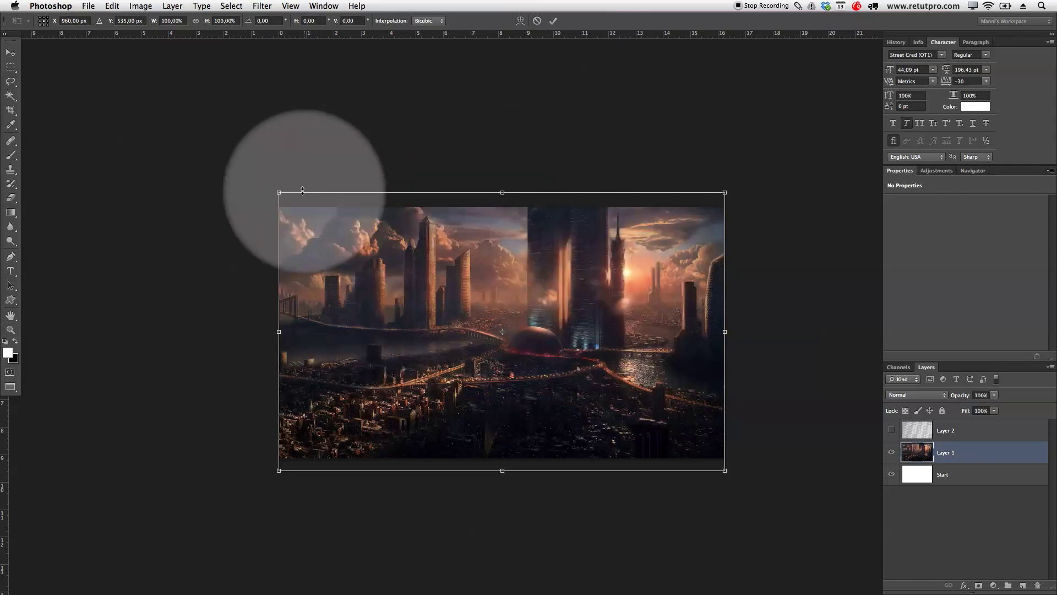
left_click_drag(665, 248, 663, 264)
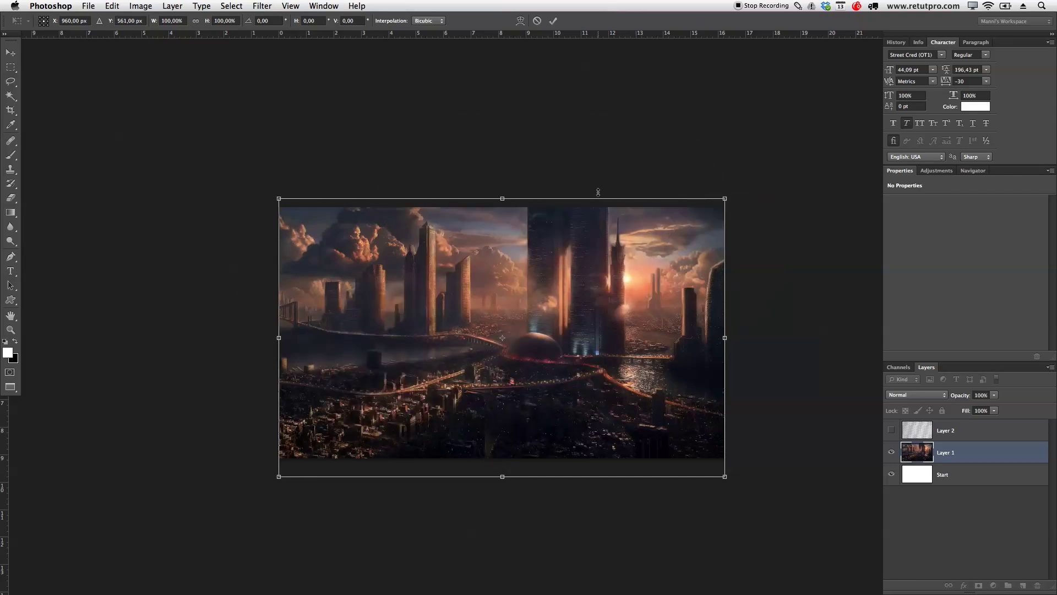
left_click(552, 21)
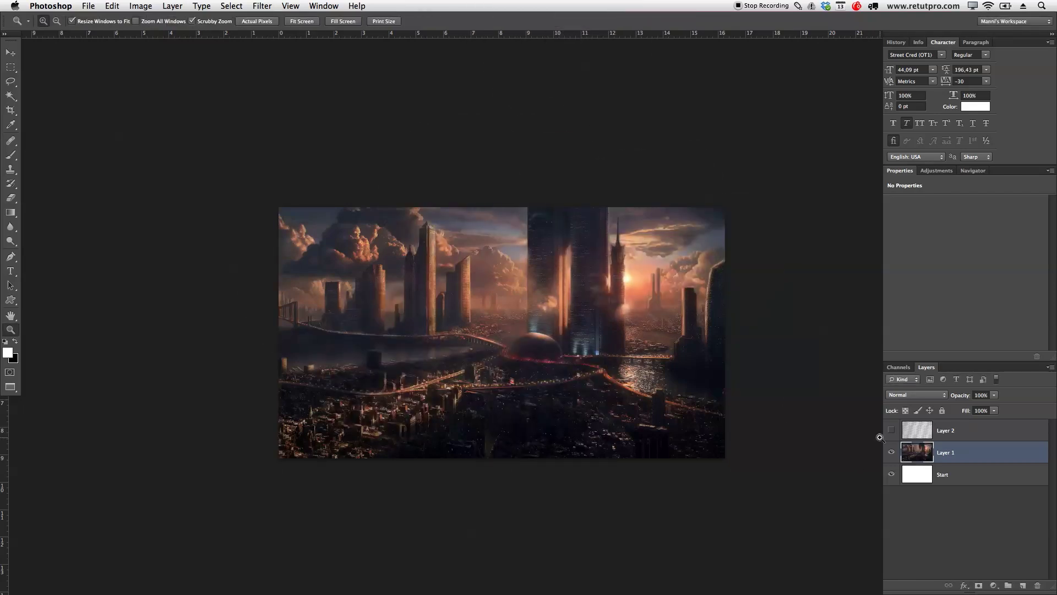
double_click(948, 452)
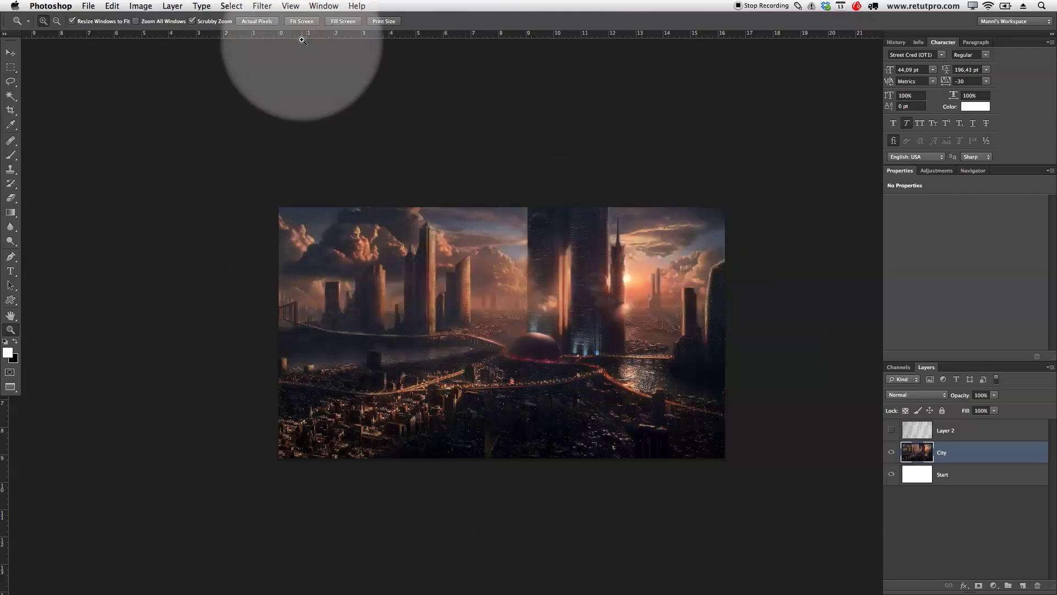
Apply a Gaussian Blur with a radius of 35 pixels to the City layer.
left_click(263, 6)
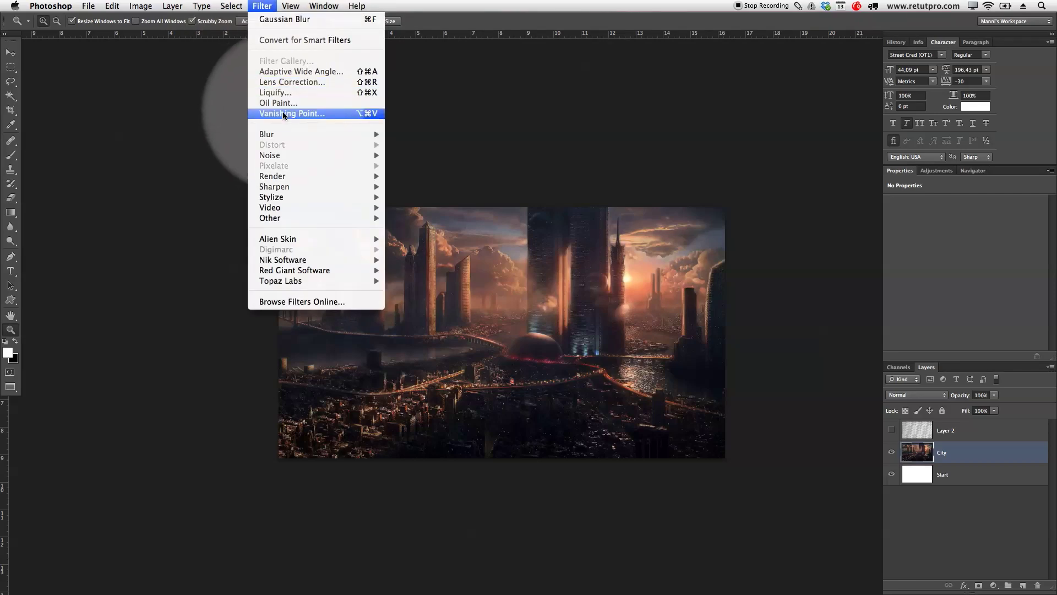
mouse_move(275, 135)
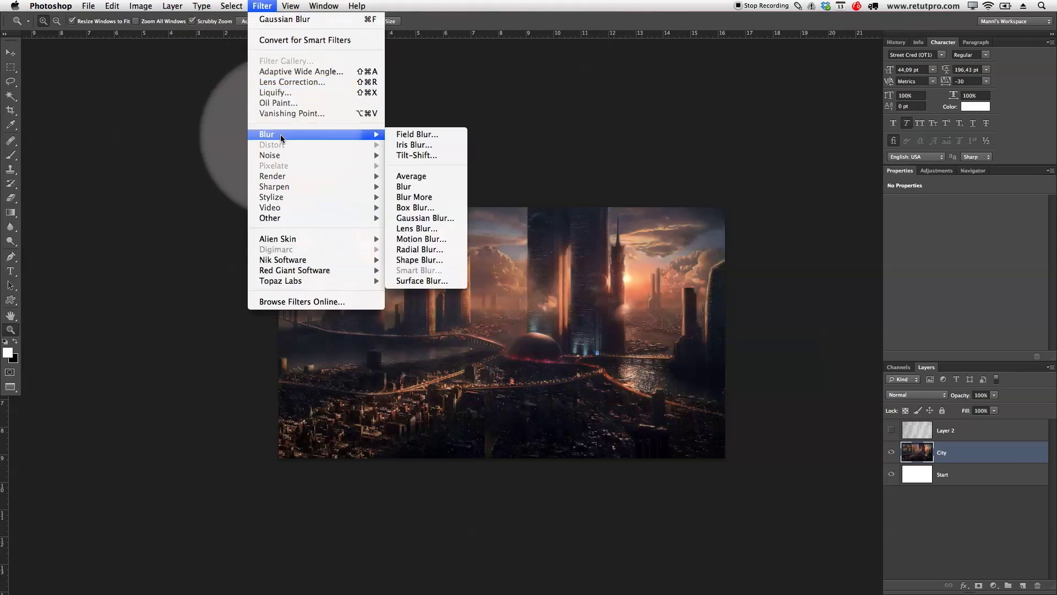
left_click(438, 217)
left_click_drag(826, 422, 870, 70)
left_click_drag(800, 234, 759, 234)
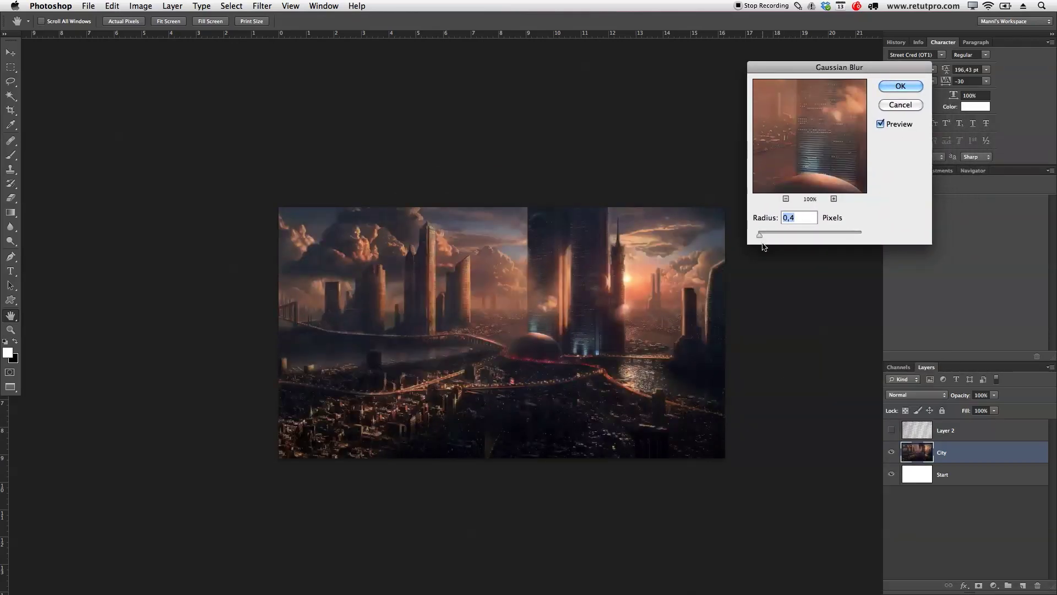
left_click_drag(761, 237, 804, 239)
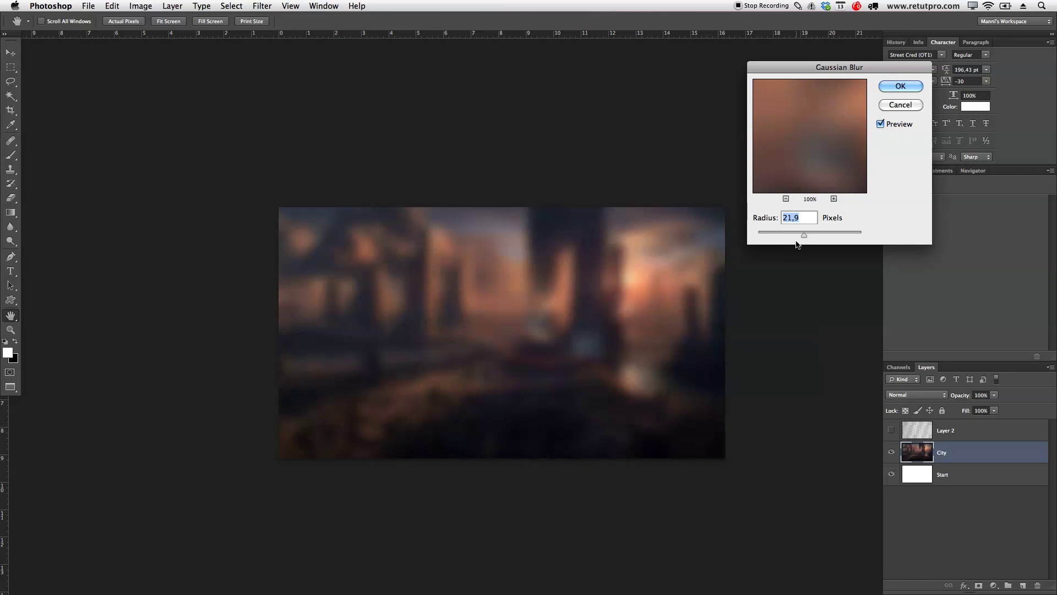
mouse_move(379, 214)
left_mouse_down()
mouse_move(342, 232)
mouse_move(472, 279)
mouse_move(593, 391)
mouse_move(590, 410)
left_mouse_up()
left_click_drag(803, 235, 808, 230)
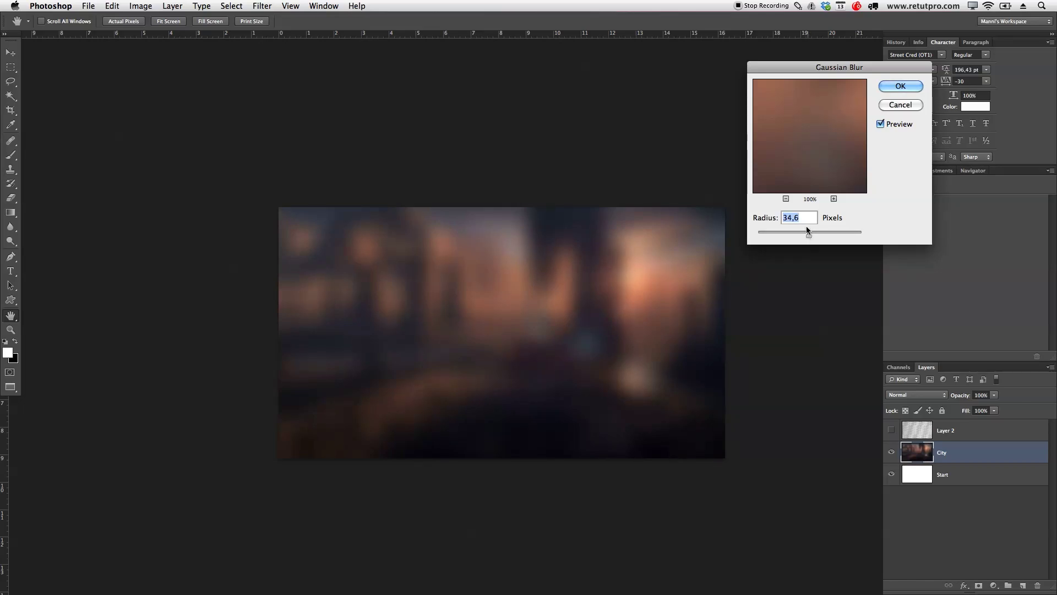
left_click(796, 217)
double_click(796, 217)
type("35")
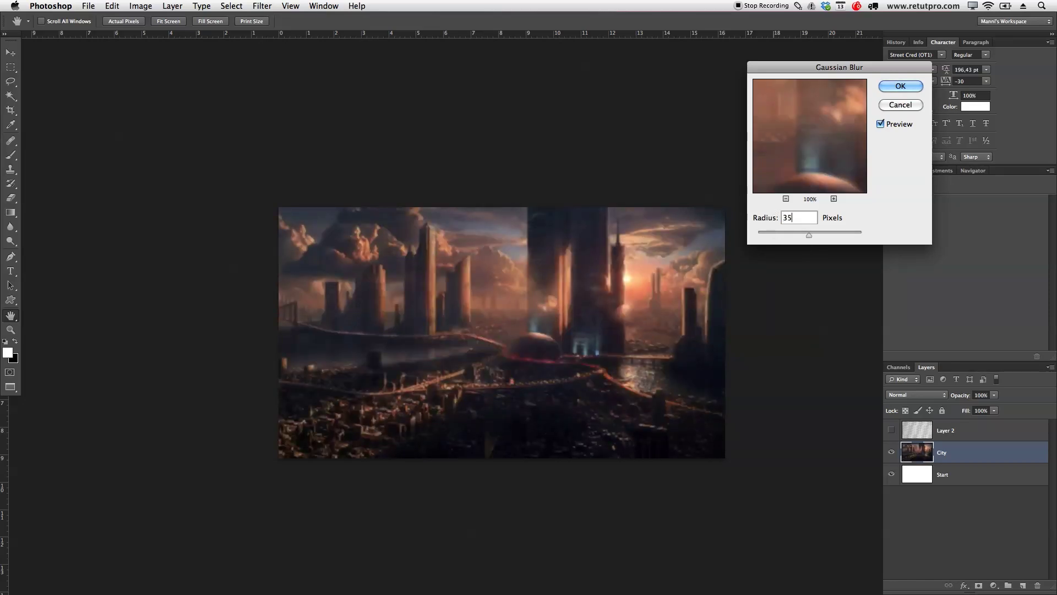
left_click(891, 86)
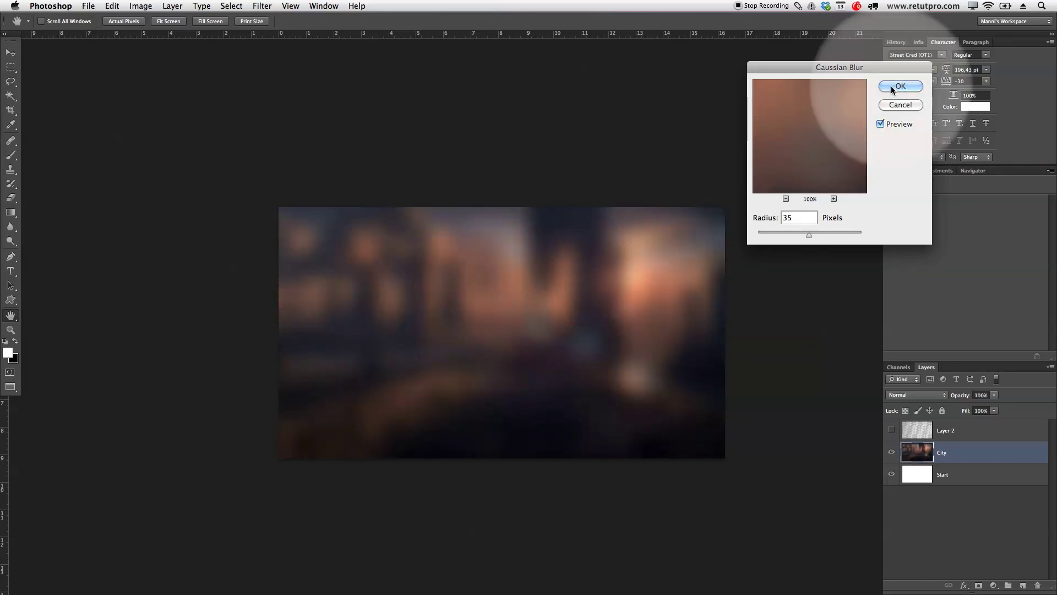
key("z")
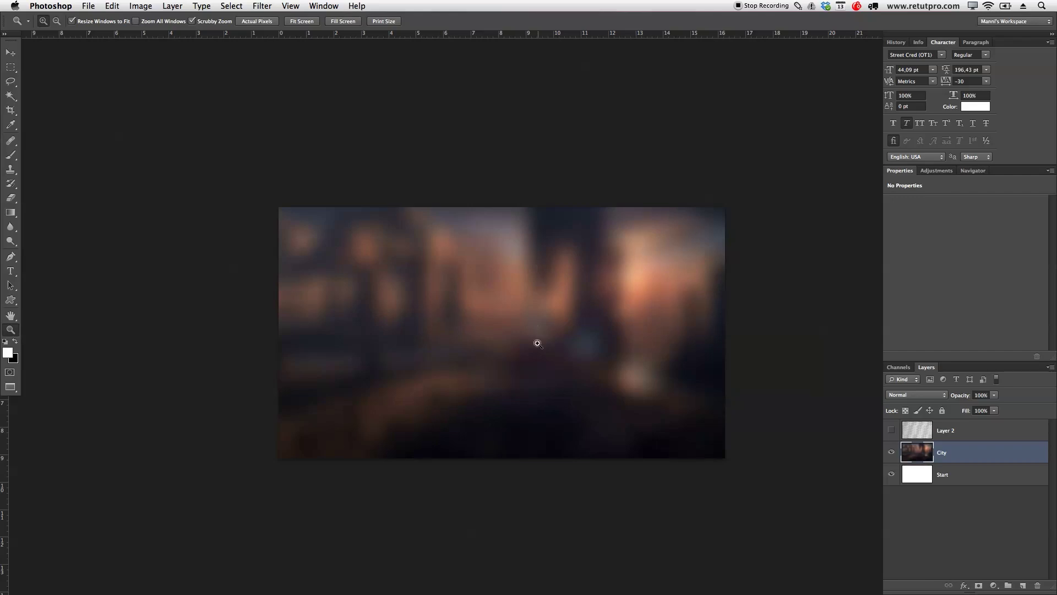
Rename the stripe pattern layer "Line" and make it visible.
double_click(947, 429)
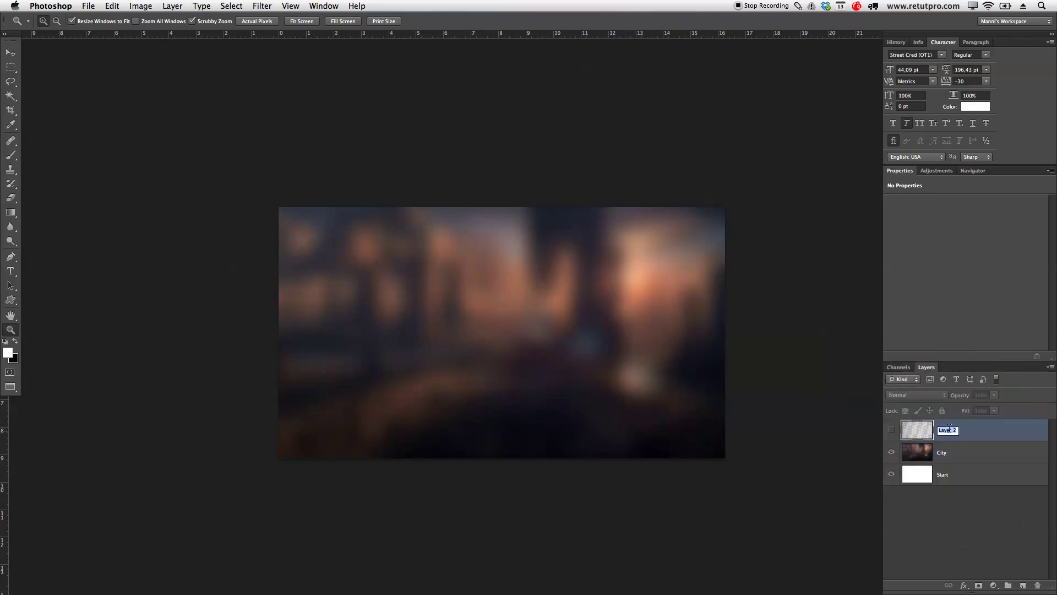
type("Line")
key("Return")
left_click(891, 431)
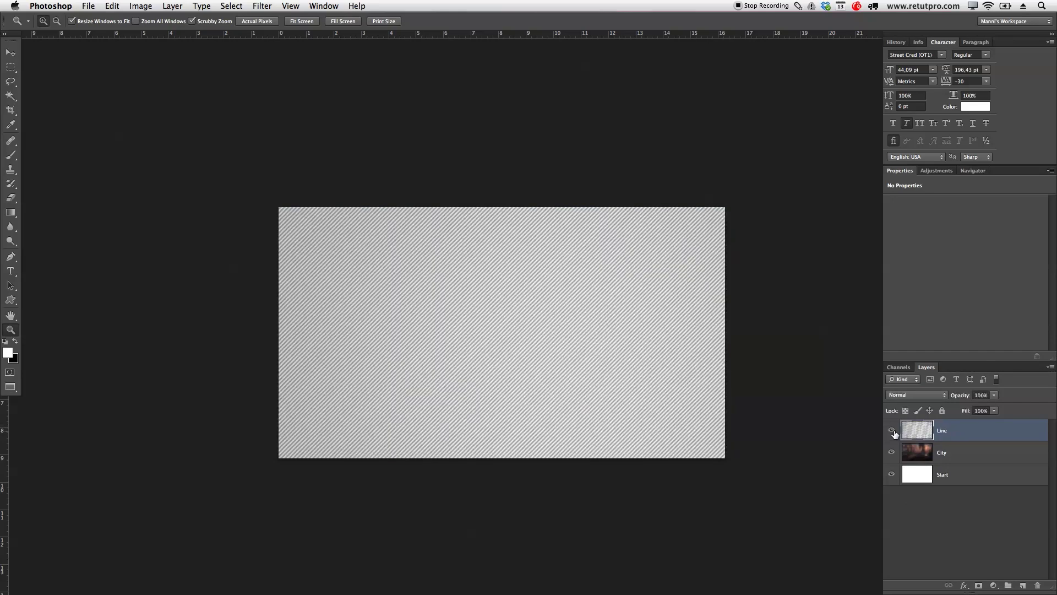
Try the Lighten blend mode on the Line layer and return it to Normal.
left_click_drag(562, 332, 583, 332)
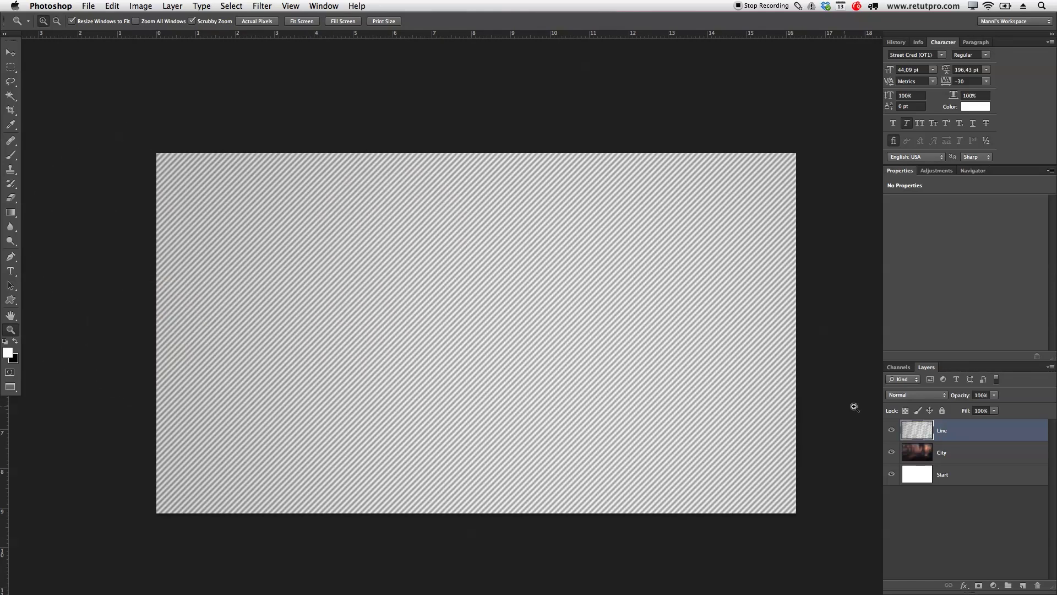
left_click(937, 395)
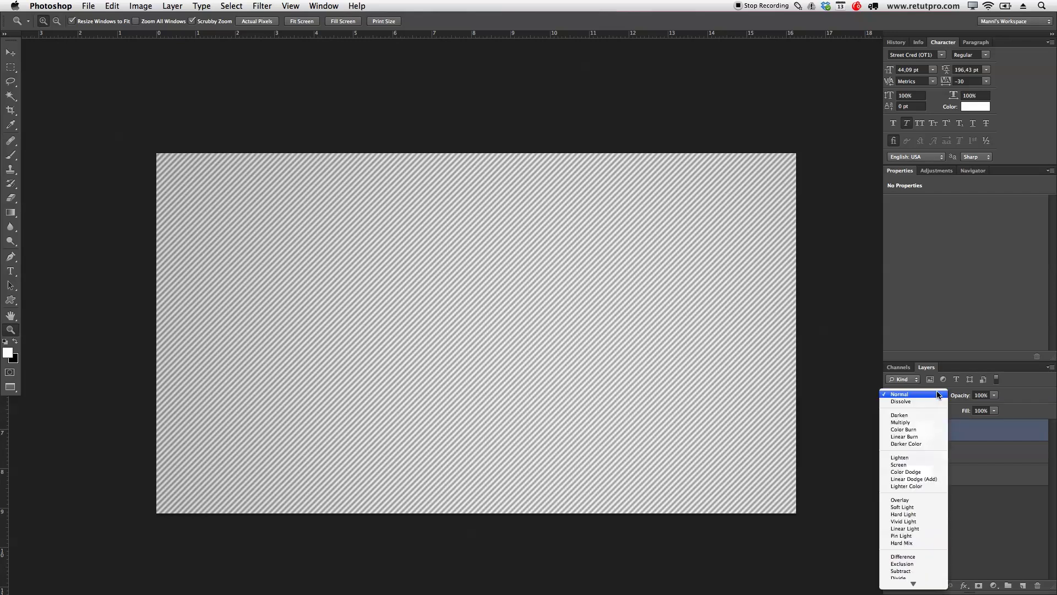
left_click(925, 463)
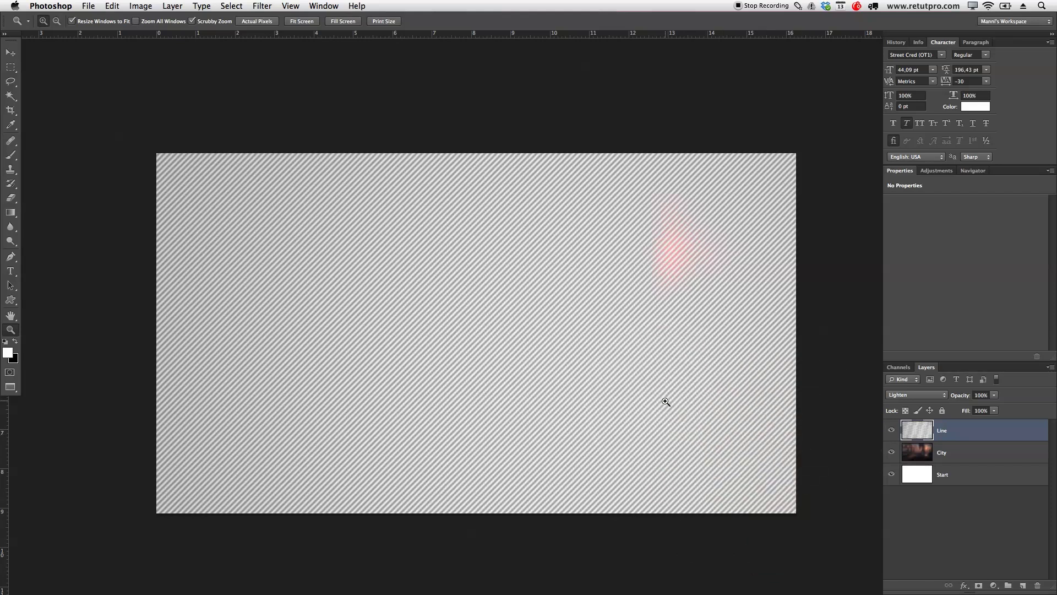
left_click(916, 395)
left_click(910, 332)
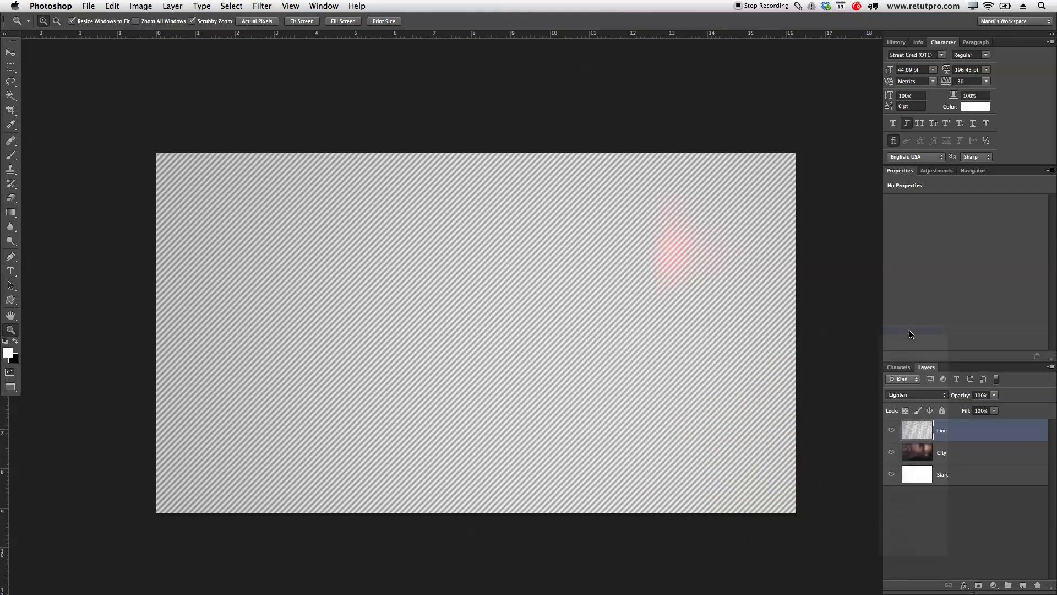
Lower the Line layer's opacity to 9% and compare the image with and without the stripes.
left_click_drag(961, 401, 903, 397)
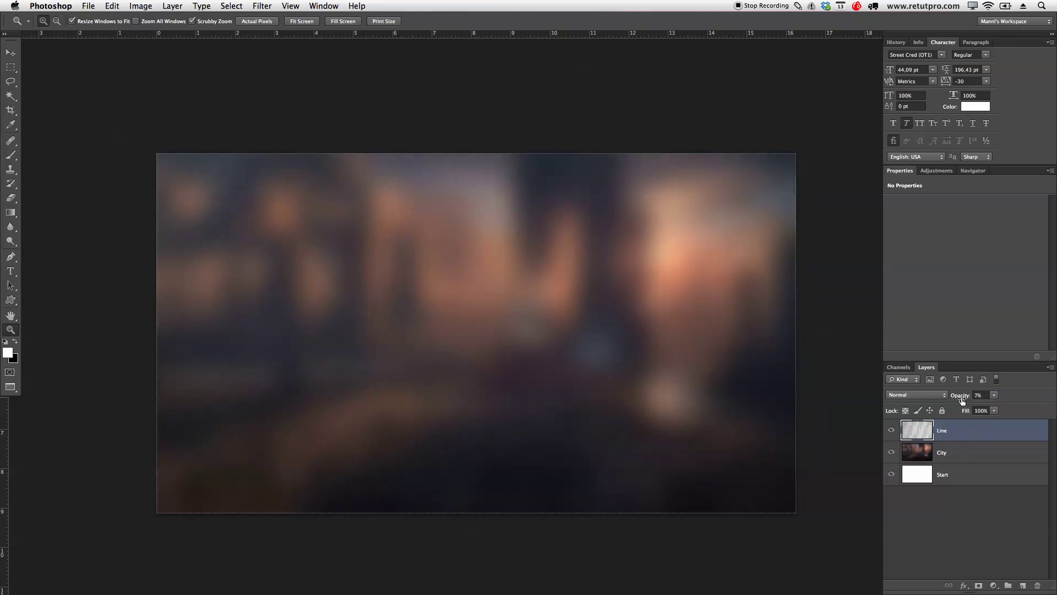
left_click_drag(960, 399, 961, 398)
key("Return")
left_click(892, 430)
left_click(892, 430)
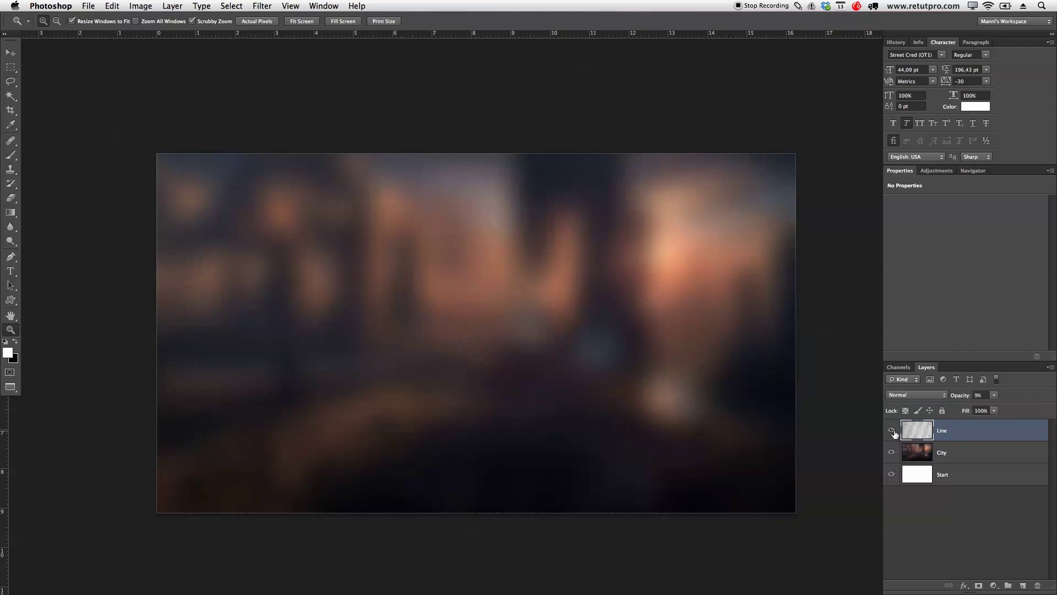
left_click(892, 430)
left_click(892, 430)
left_click(892, 430)
left_click(892, 431)
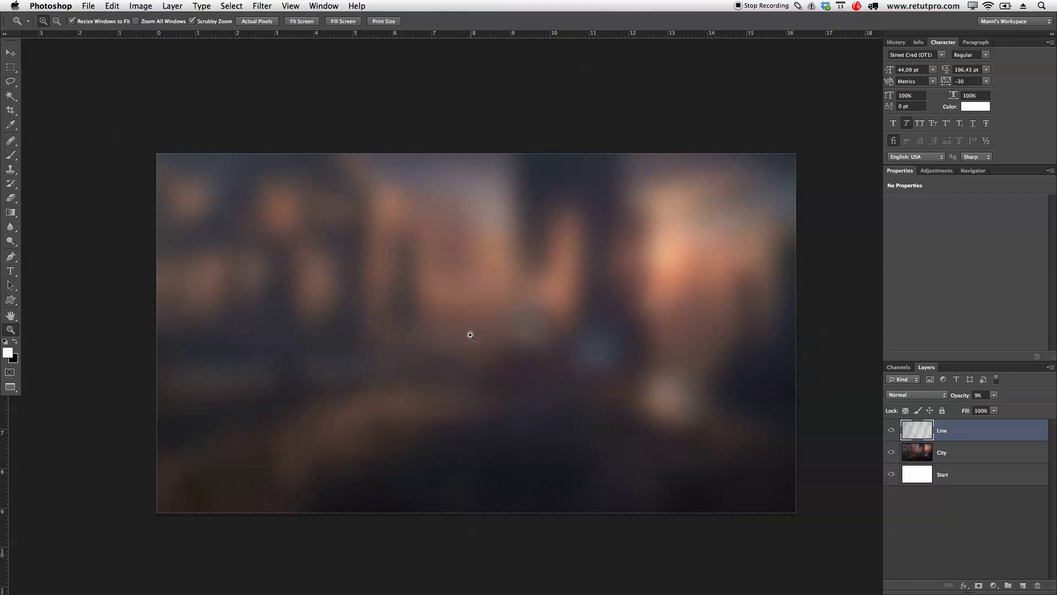
Add a vertical guide at 50% of the canvas width.
left_click(283, 4)
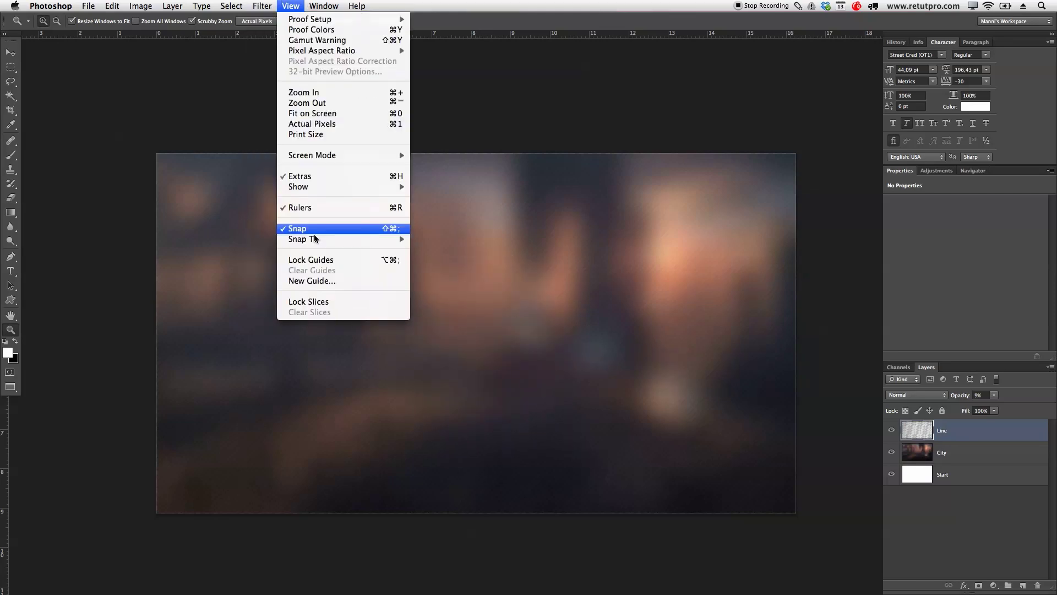
left_click(321, 281)
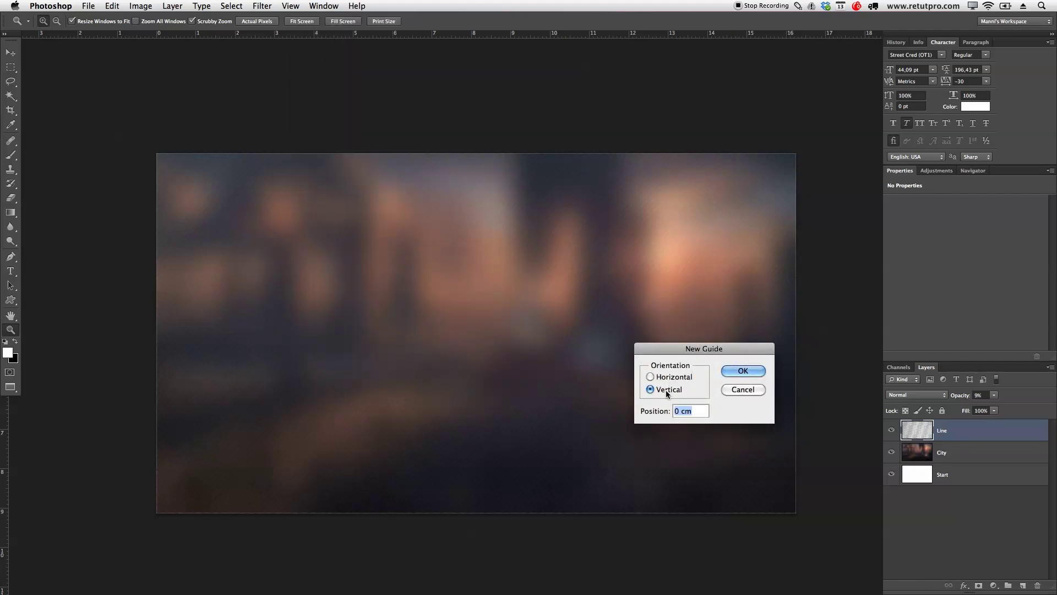
type("50%")
left_click(750, 367)
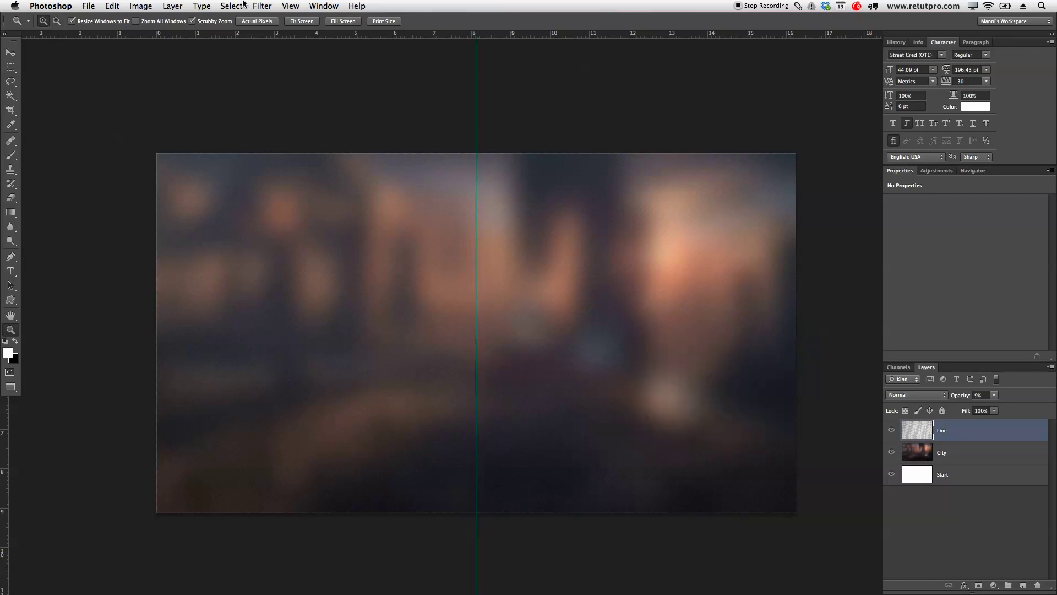
Add a horizontal guide at 50% of the canvas height.
left_click(262, 5)
mouse_move(290, 5)
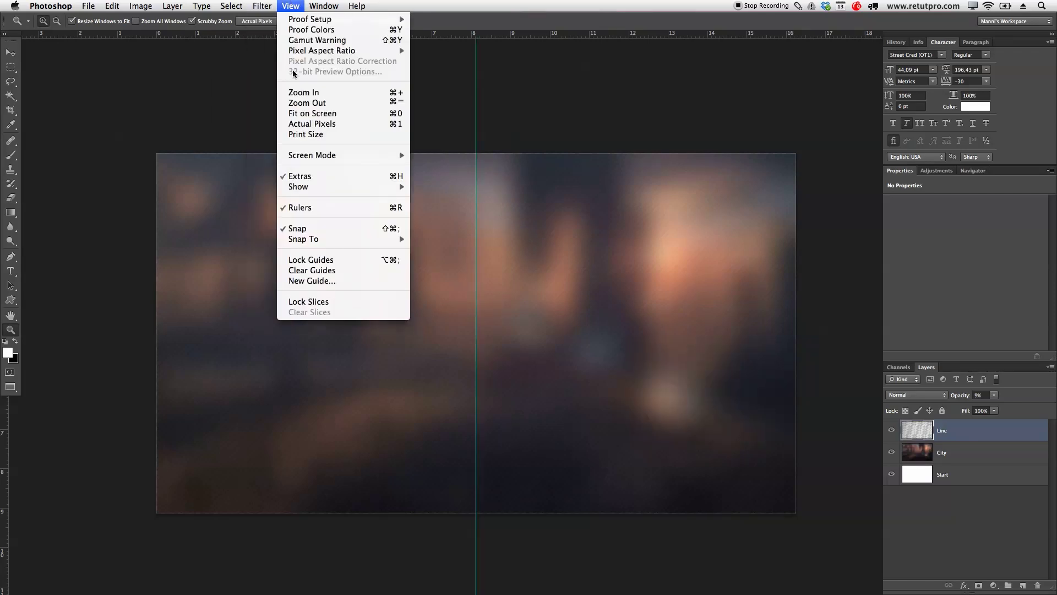
left_click(296, 282)
left_click(650, 377)
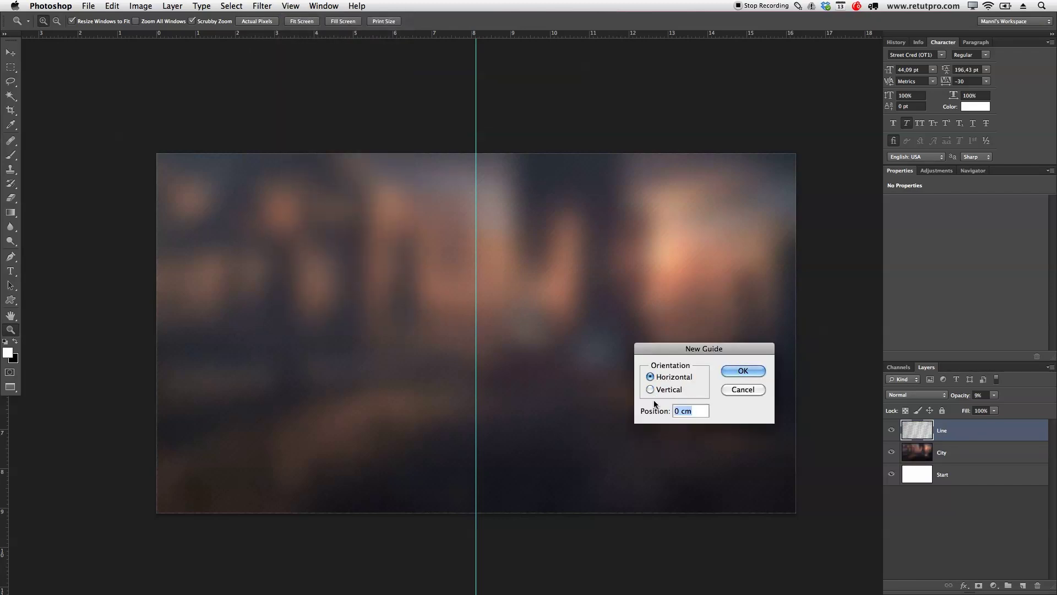
type("50%")
left_click(733, 371)
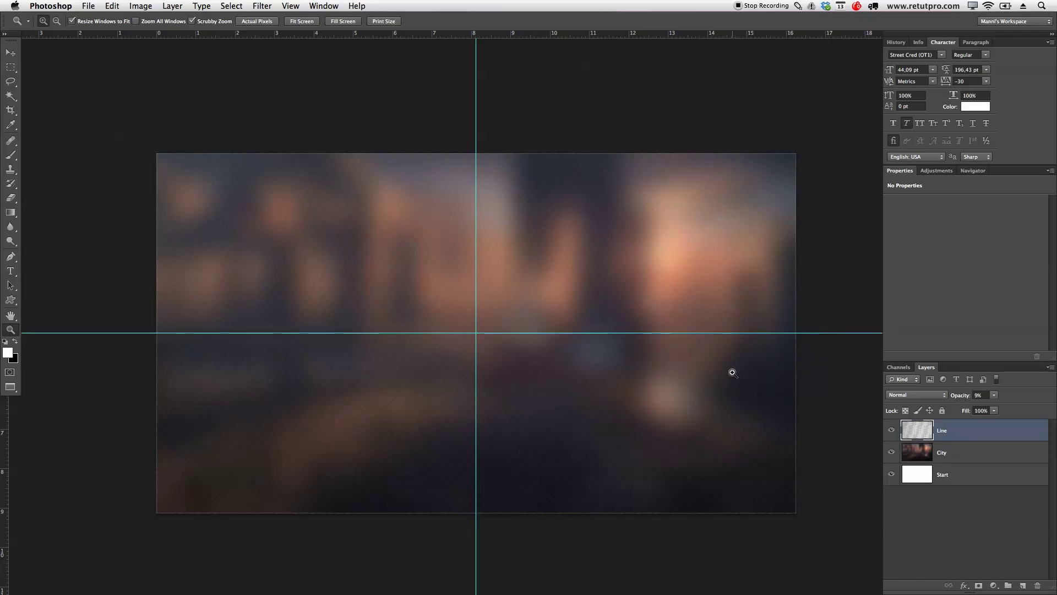
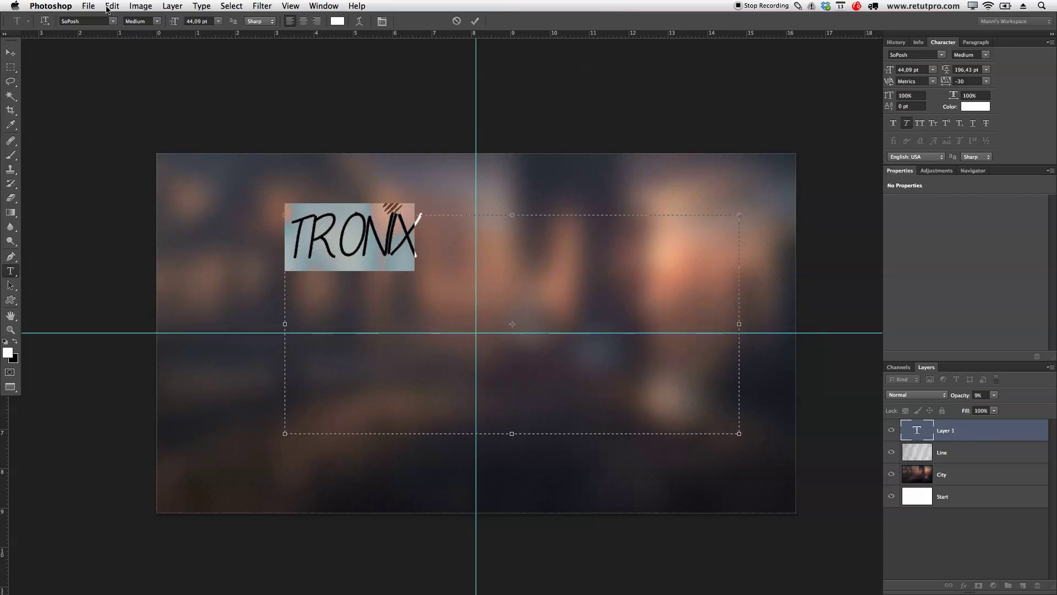
Set the TRONIX text to the Street Cred (OT1) font at 81,09 pt and commit it.
left_click(114, 23)
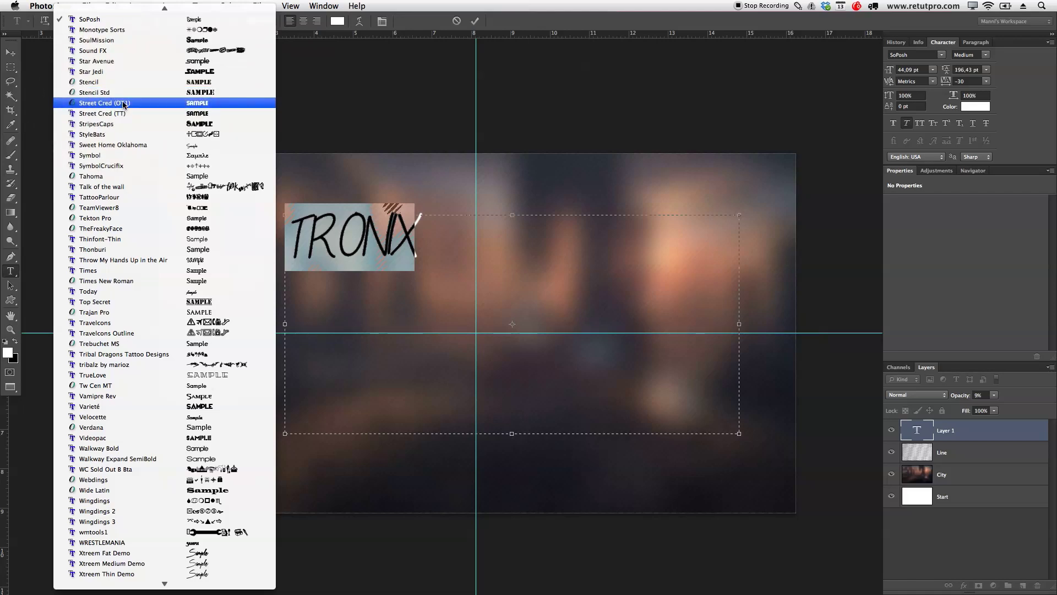
left_click(123, 104)
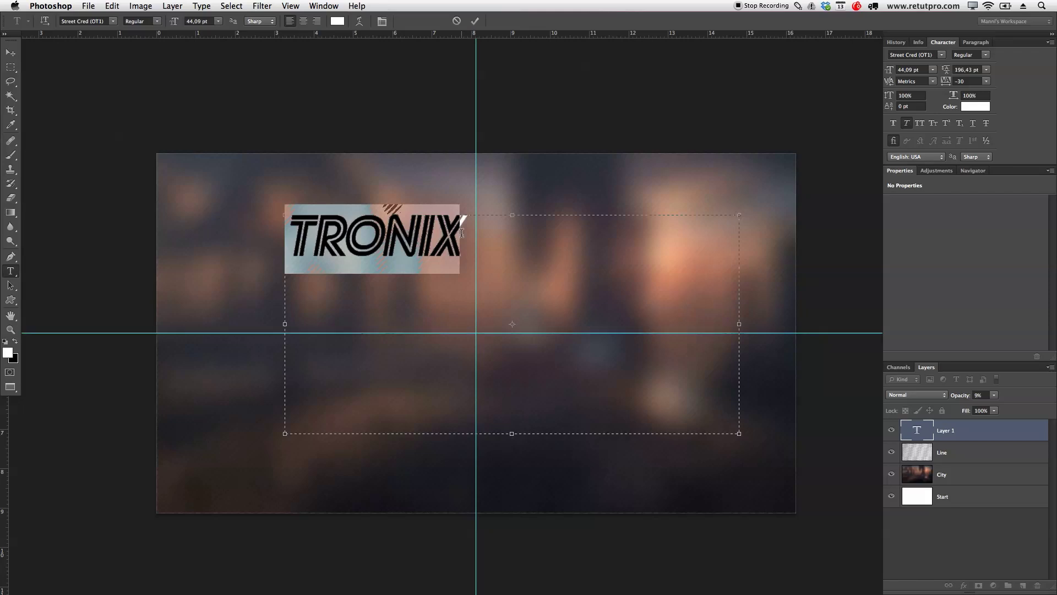
left_click(461, 233)
left_click_drag(174, 25, 197, 23)
left_click(476, 34)
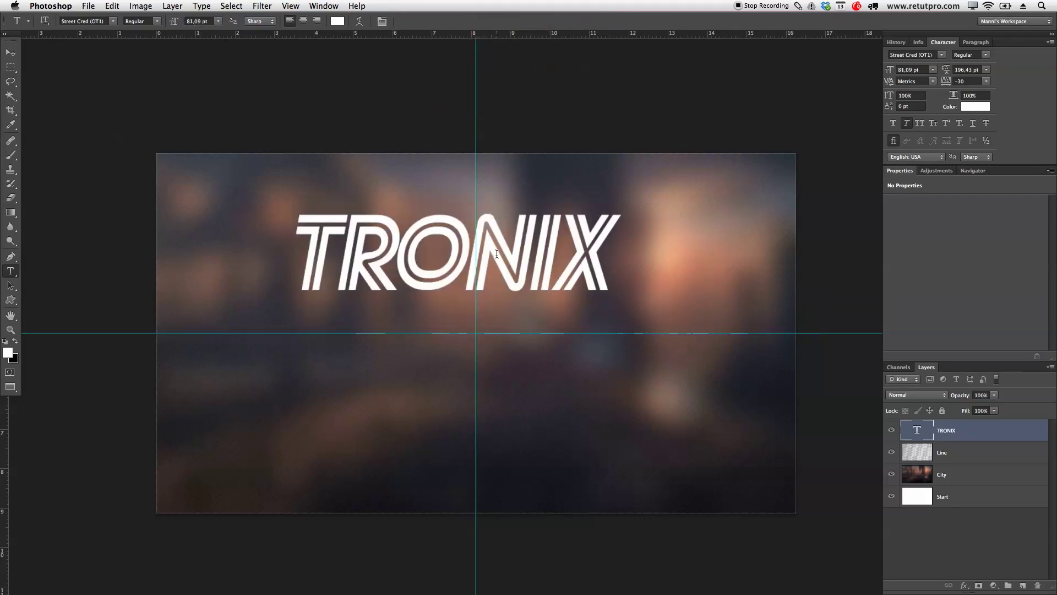
Move the TRONIX text to the crossing of the guides and turn off its faux italic style.
left_click(11, 53)
left_click_drag(416, 223, 444, 298)
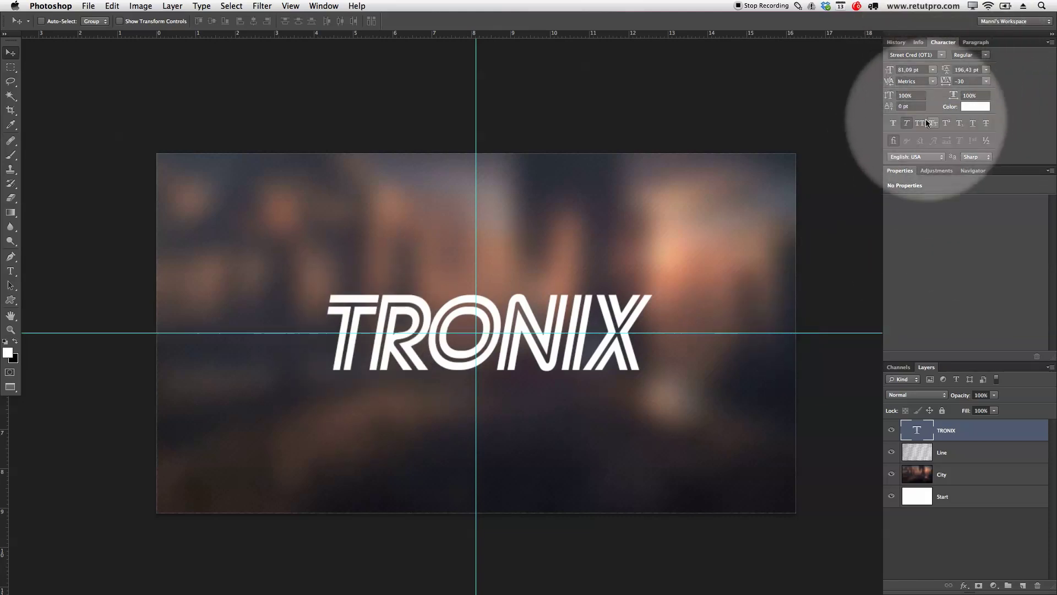
left_click(908, 123)
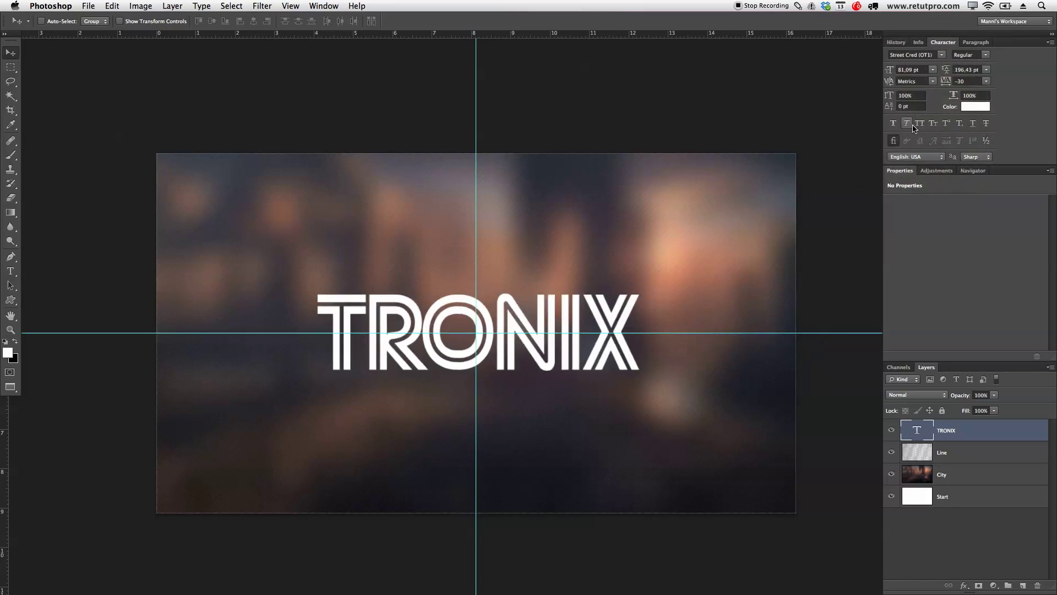
left_click(909, 126)
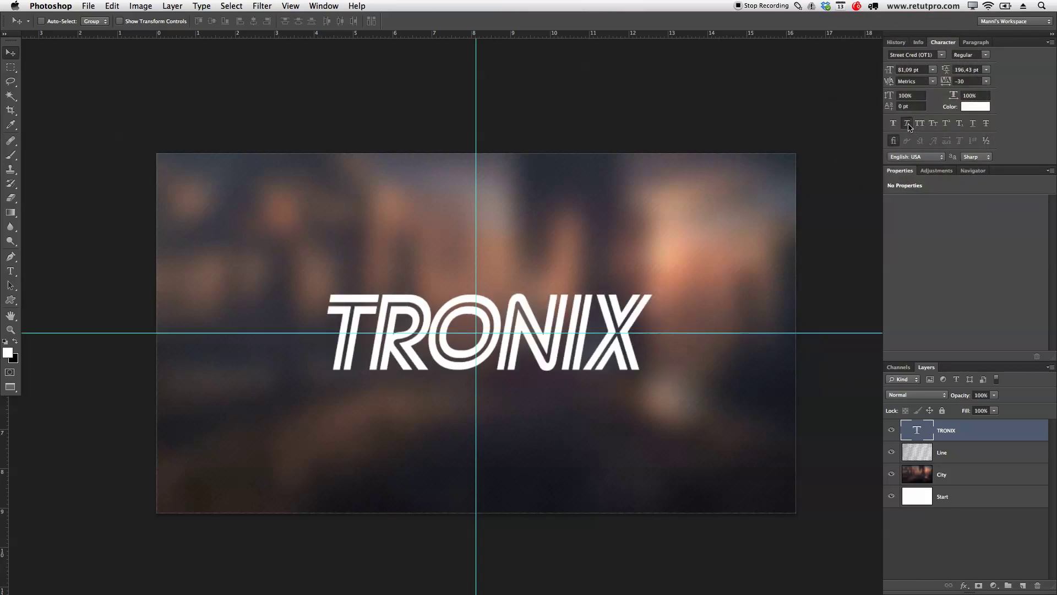
left_click(910, 126)
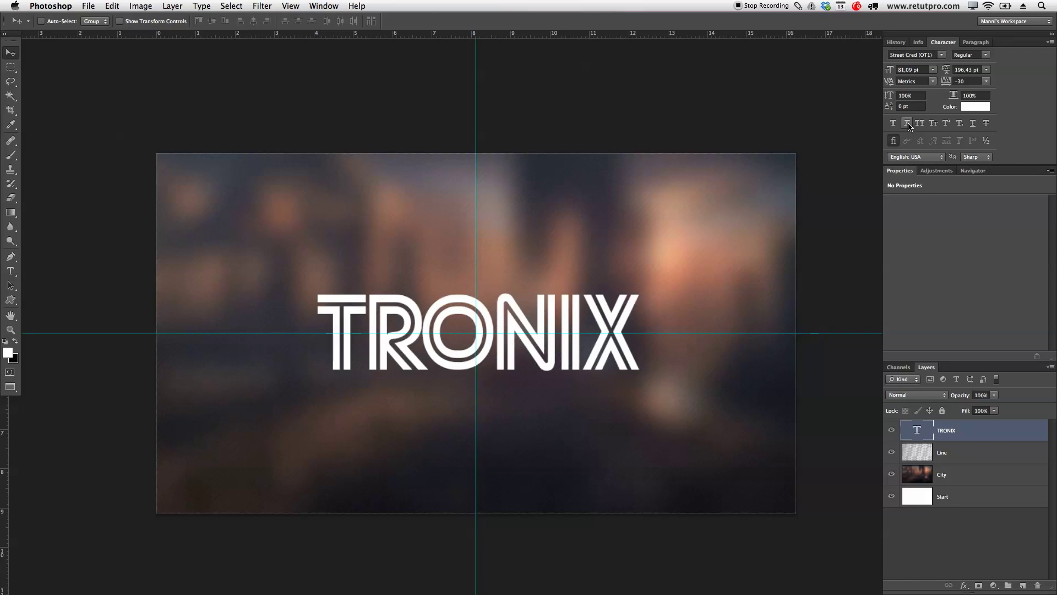
left_click(909, 126)
left_click(910, 126)
left_click(909, 161)
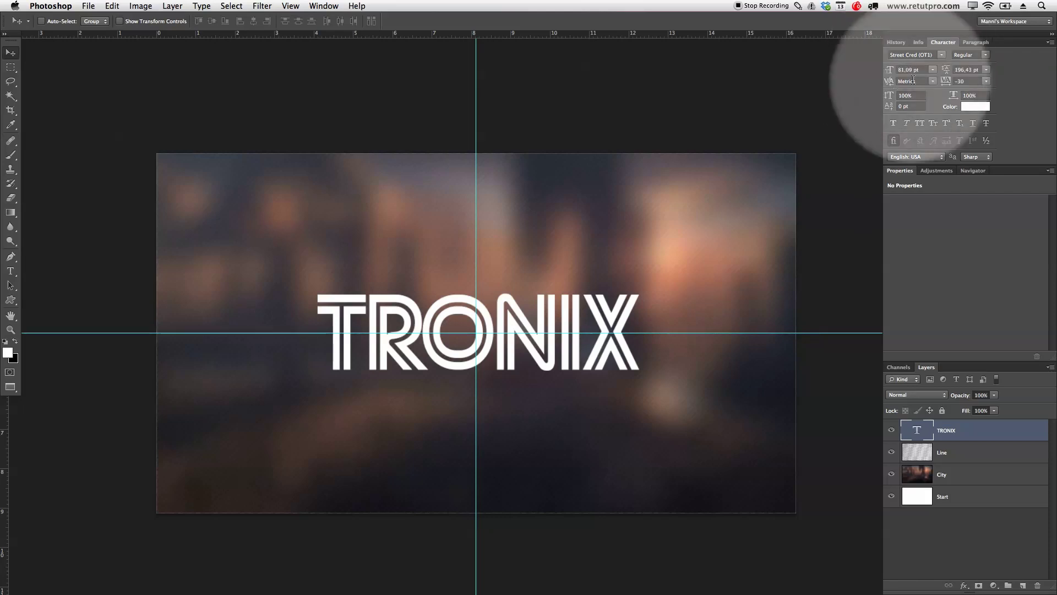
Hide the Character panel and show it again.
left_click(290, 6)
left_click(324, 5)
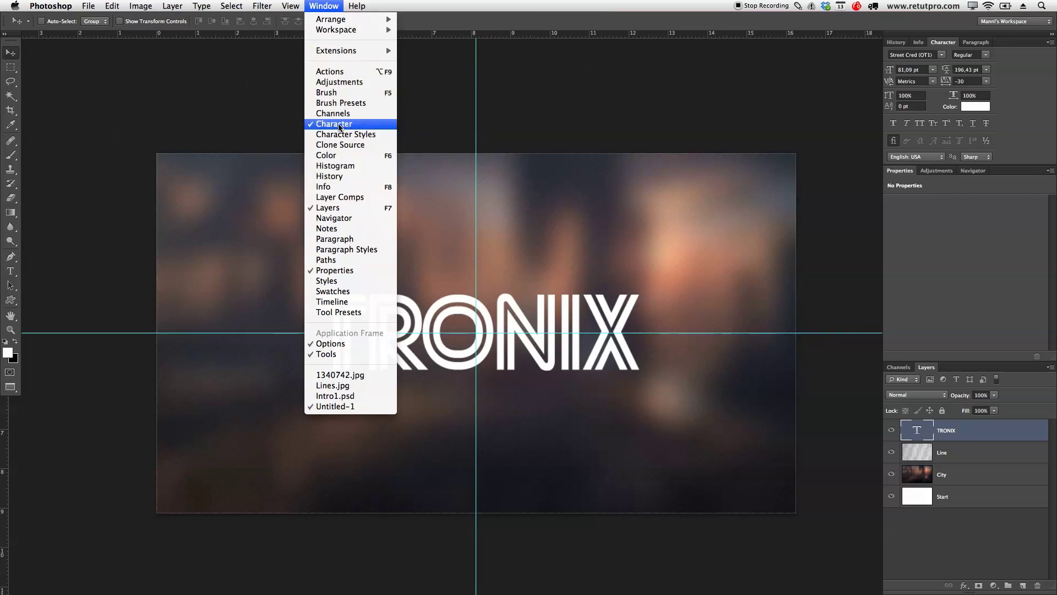
left_click(318, 126)
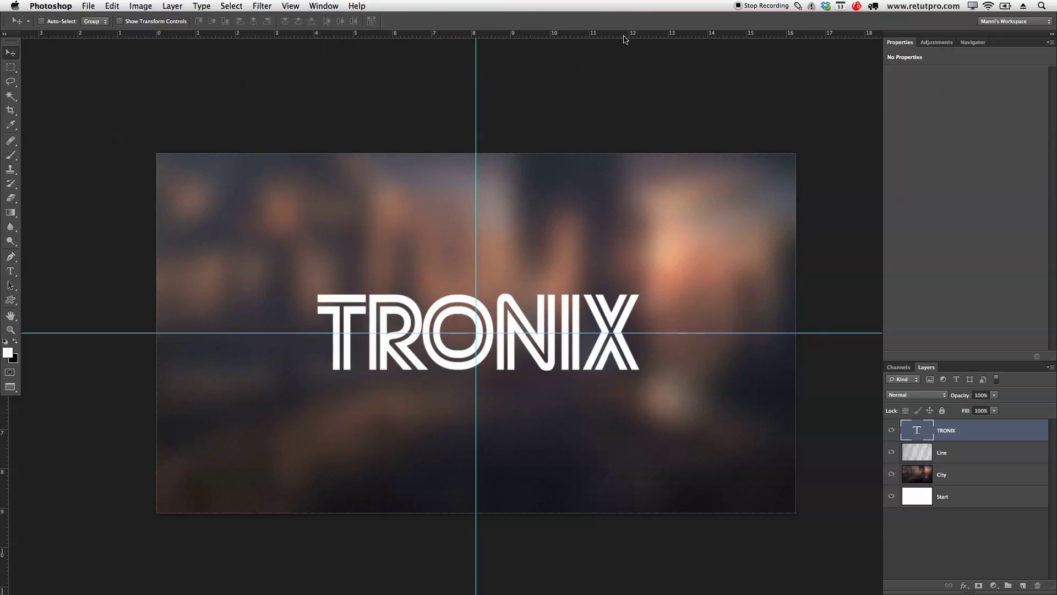
left_click(334, 5)
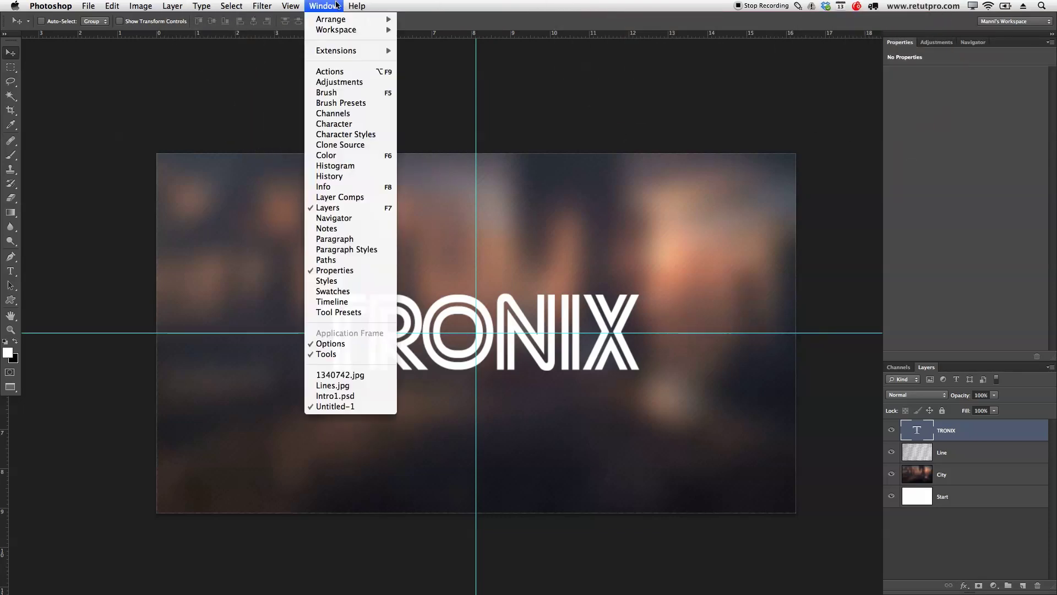
left_click(340, 128)
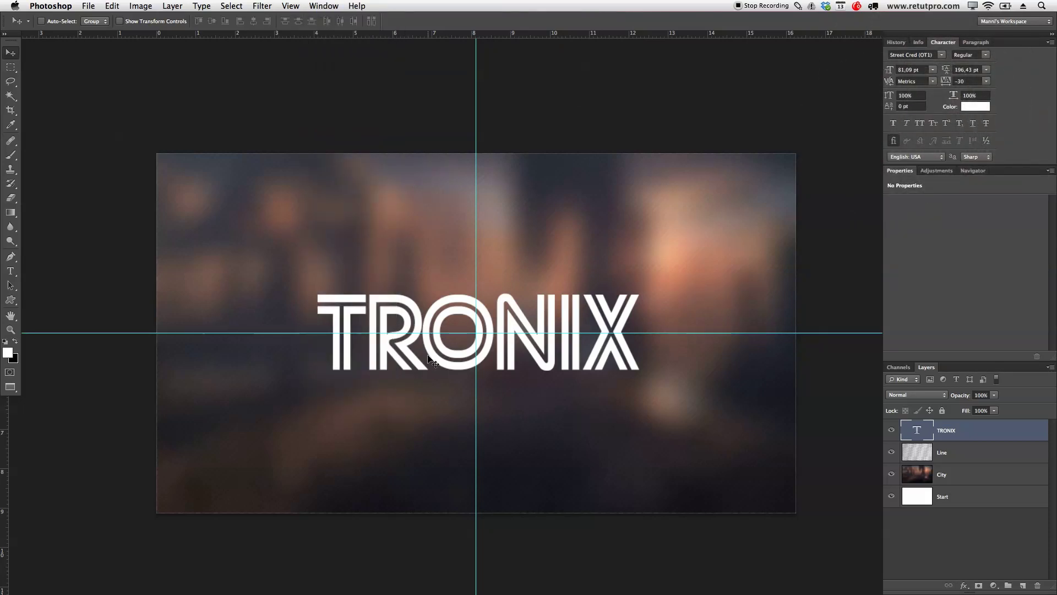
Apply faux italic to the TRONIX text and shift it slightly up and to the left around the guides' crossing.
left_click(907, 125)
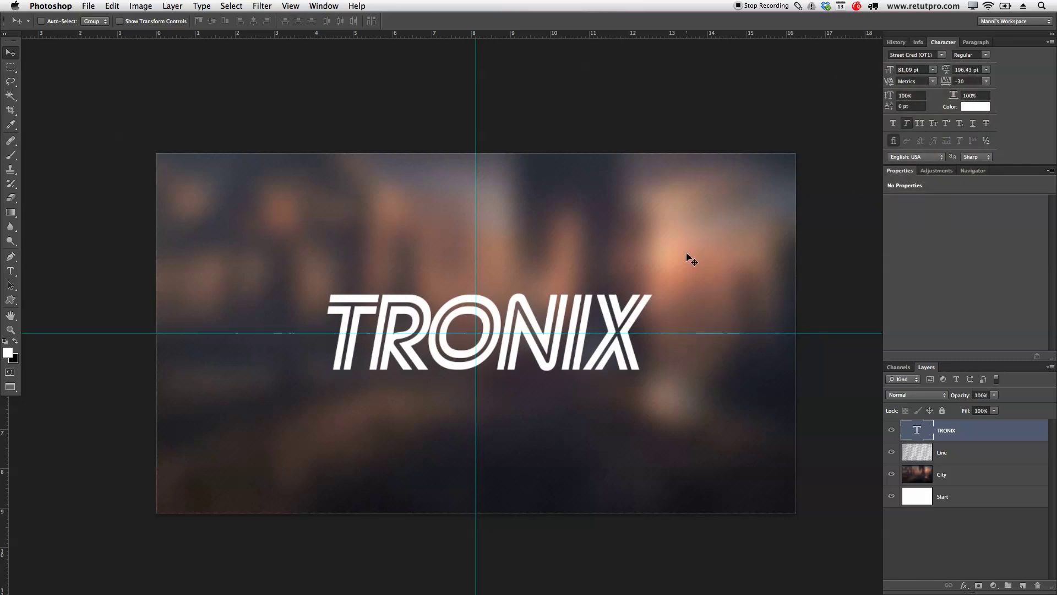
left_click_drag(593, 376, 587, 361)
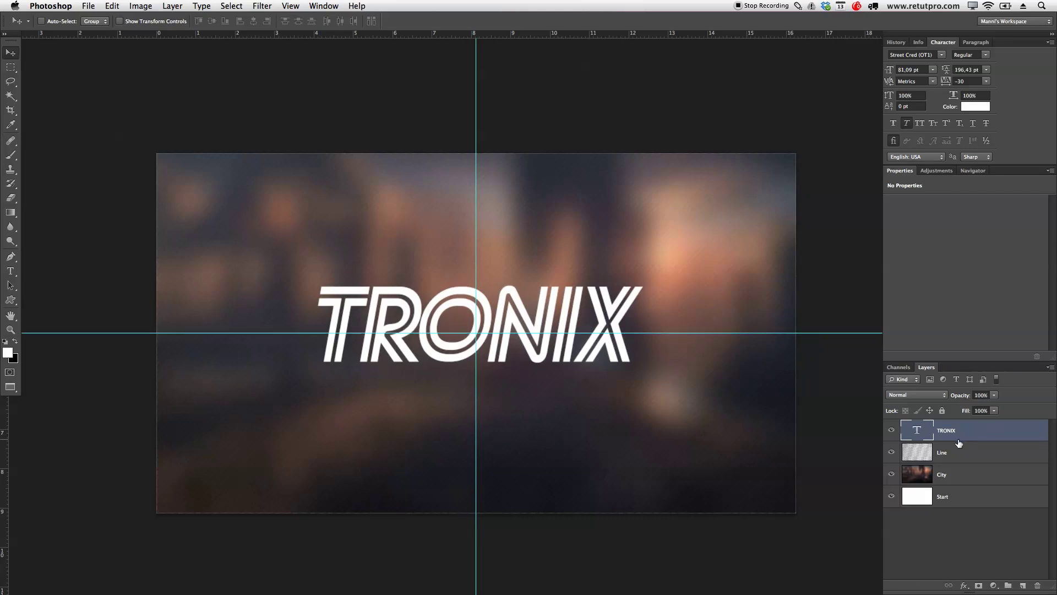
Duplicate the TRONIX text layer, place the copy below the original and replace its text with DESIGN.
key("ctrl+j")
left_click_drag(592, 332, 600, 411)
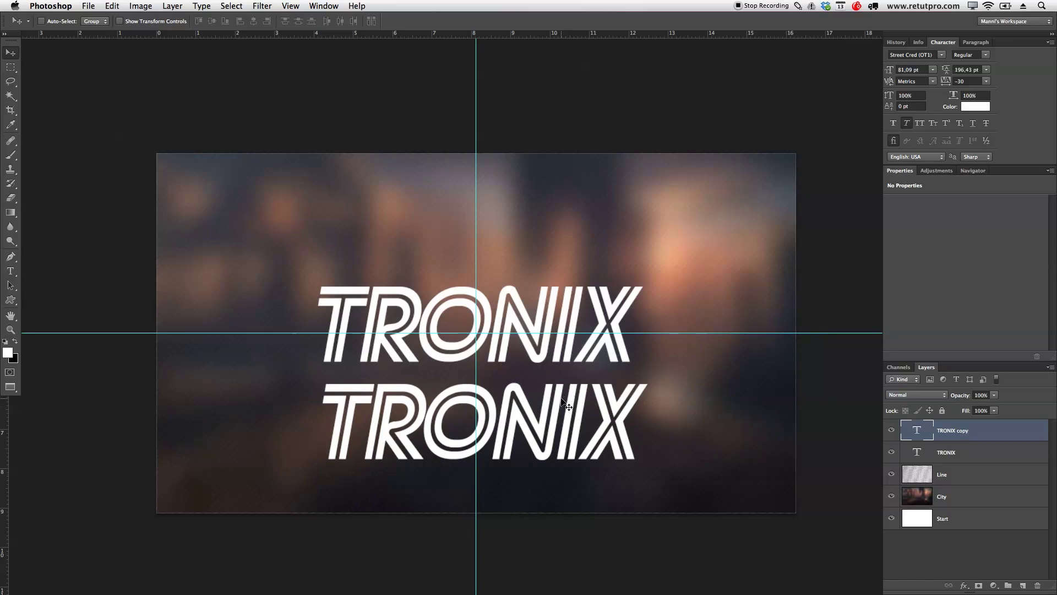
key("t")
left_click(537, 410)
key("super+a")
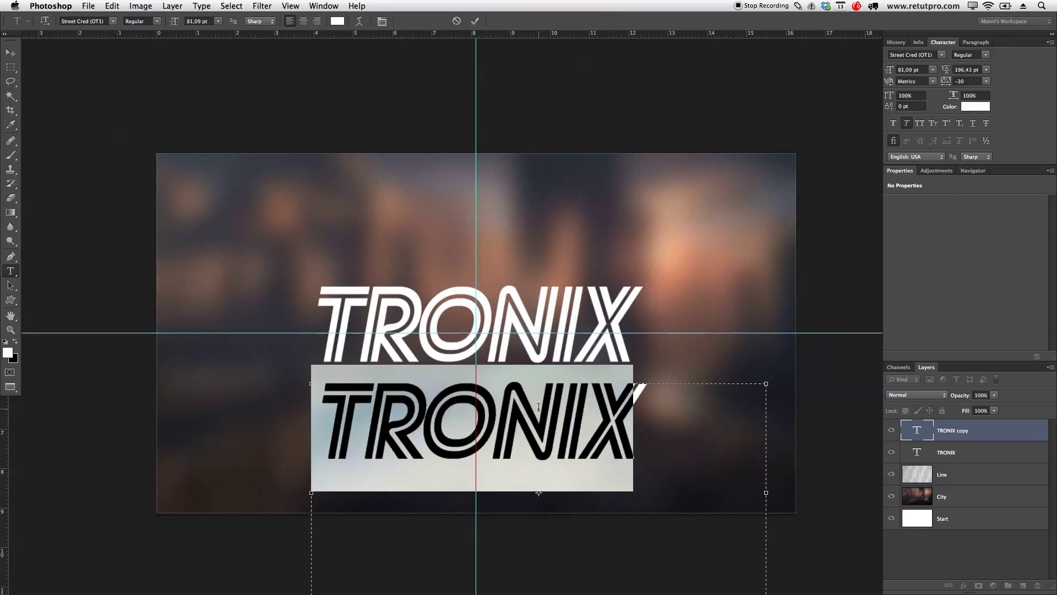
type("DESIGN")
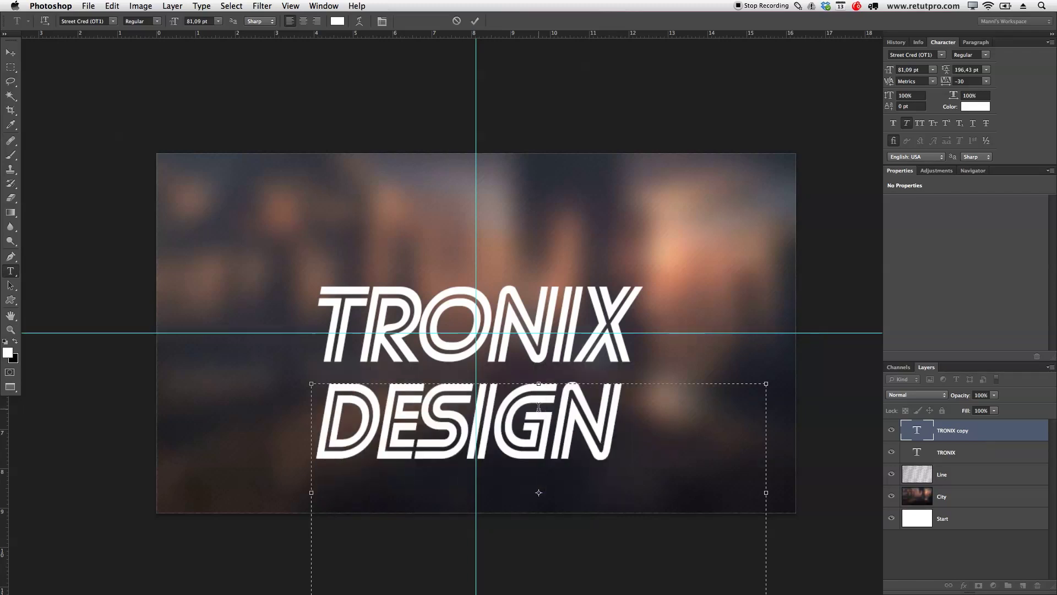
type(" TU")
key("BackSpace")
key("BackSpace")
key("BackSpace")
double_click(539, 408)
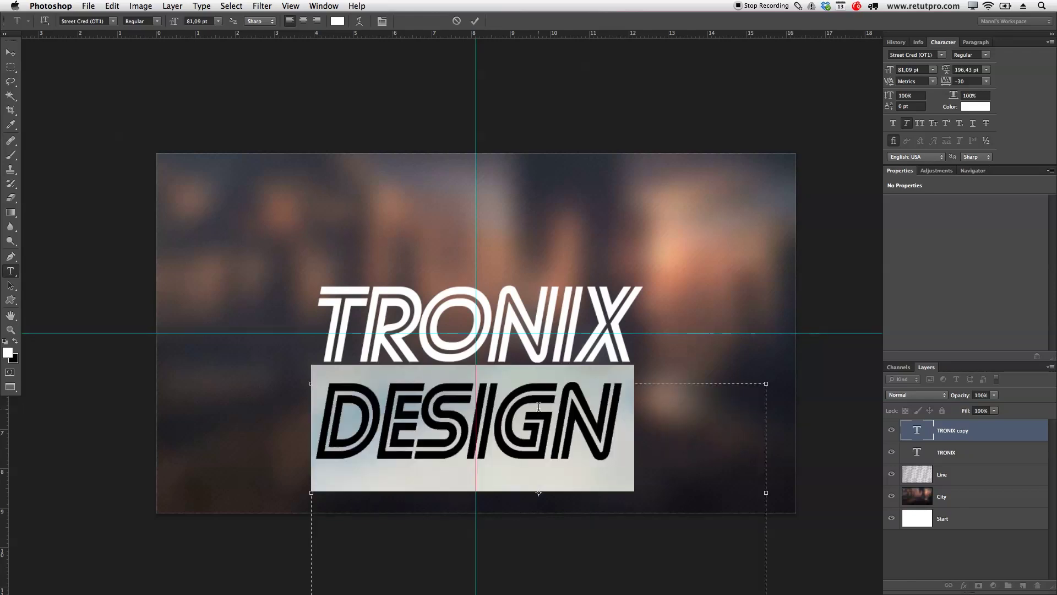
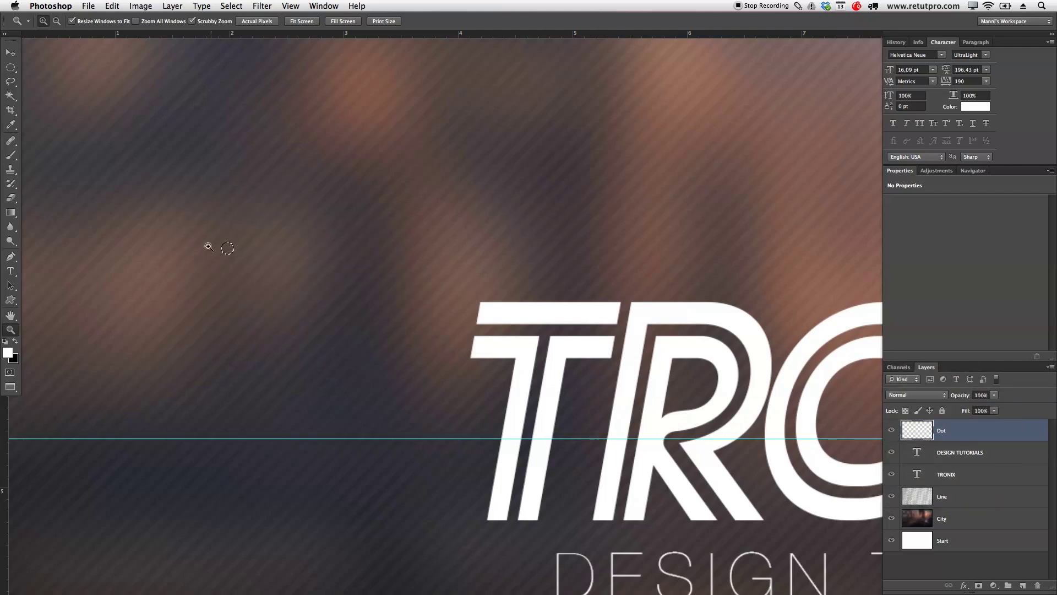
Fill the small circular selection on the Dot layer with white at 100% opacity in Normal mode and deselect it.
left_click(10, 68)
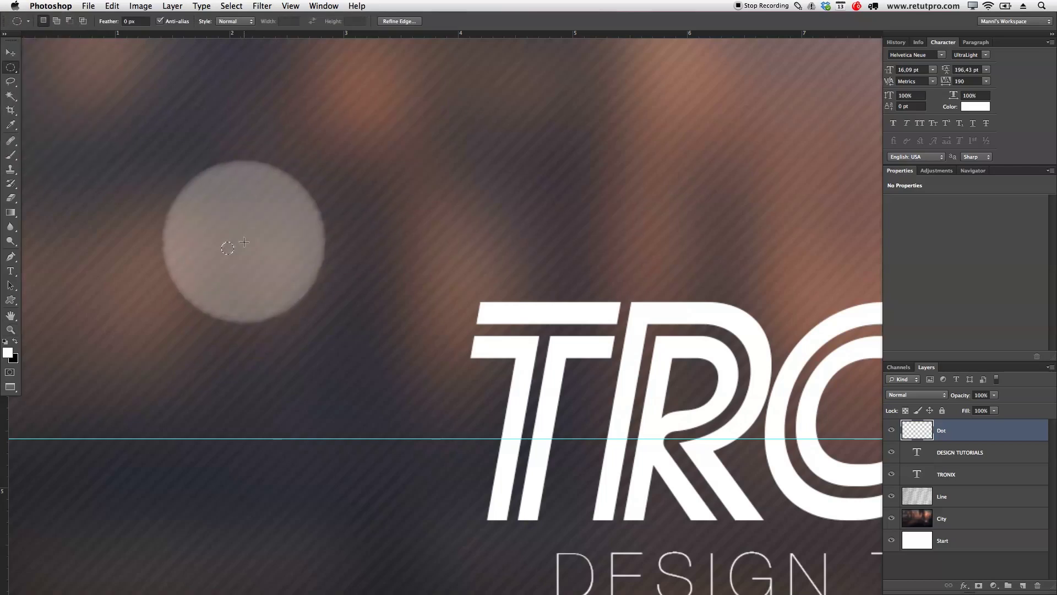
left_click(230, 254)
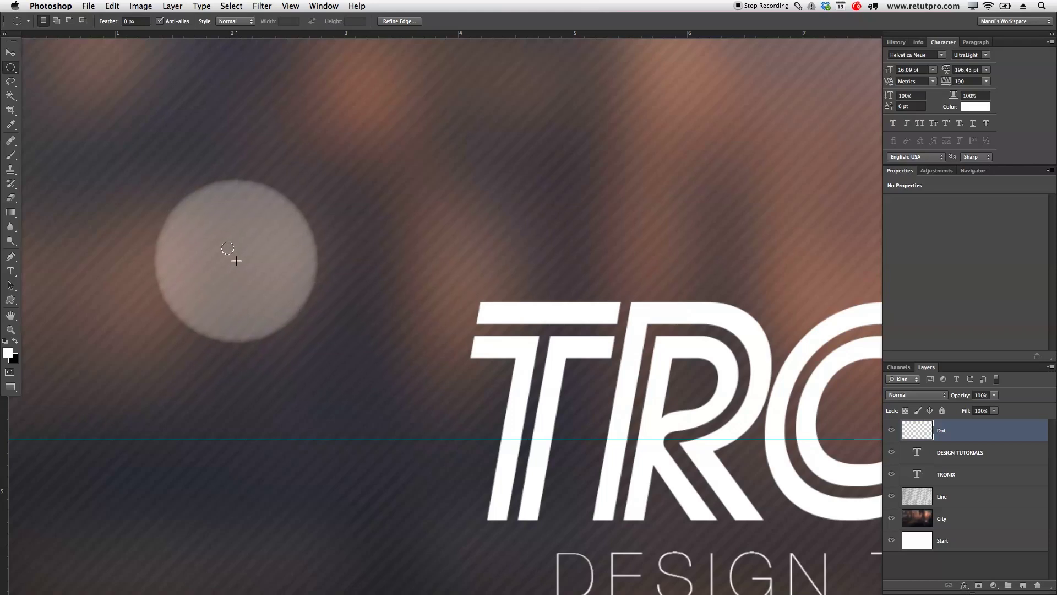
right_click(228, 250)
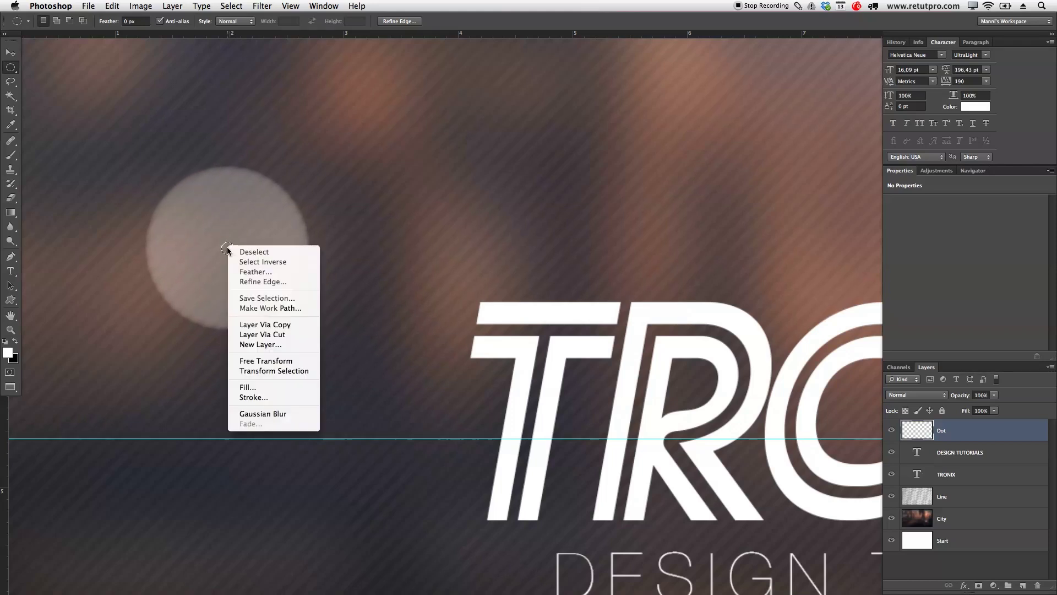
left_click(247, 387)
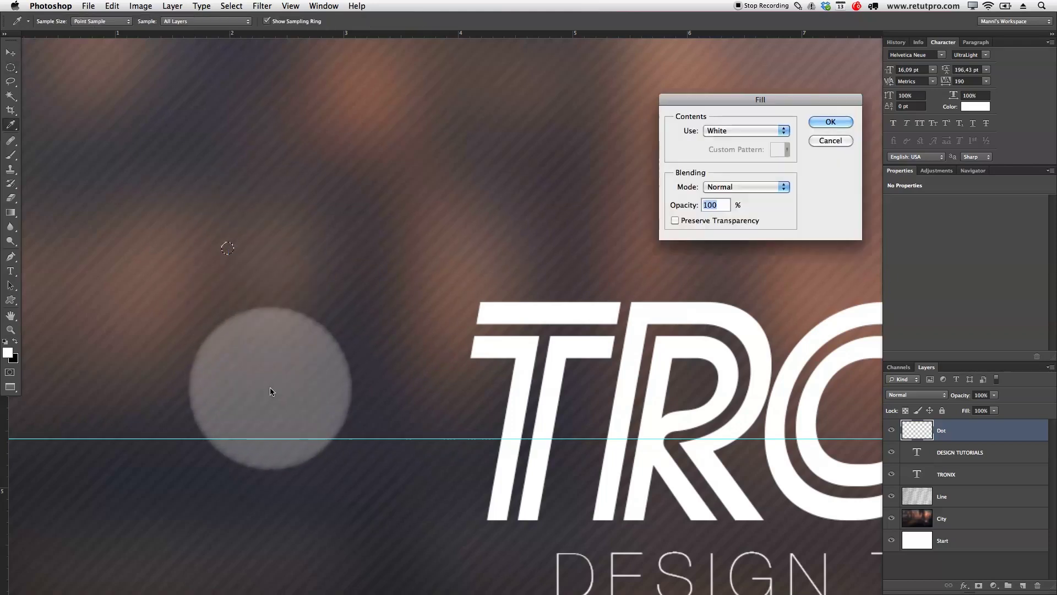
left_click(732, 132)
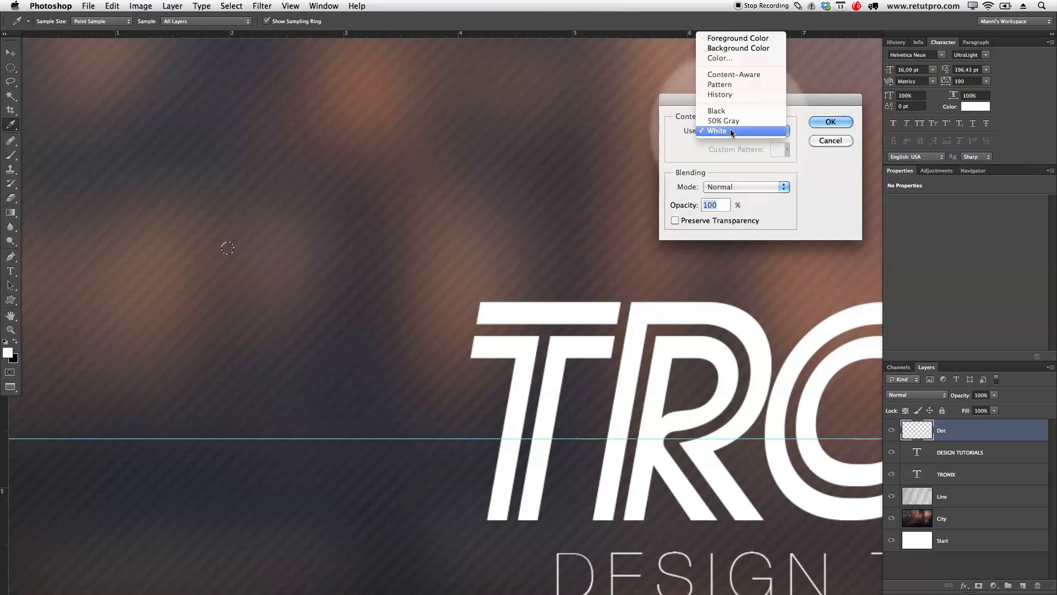
left_click(733, 132)
left_click(832, 121)
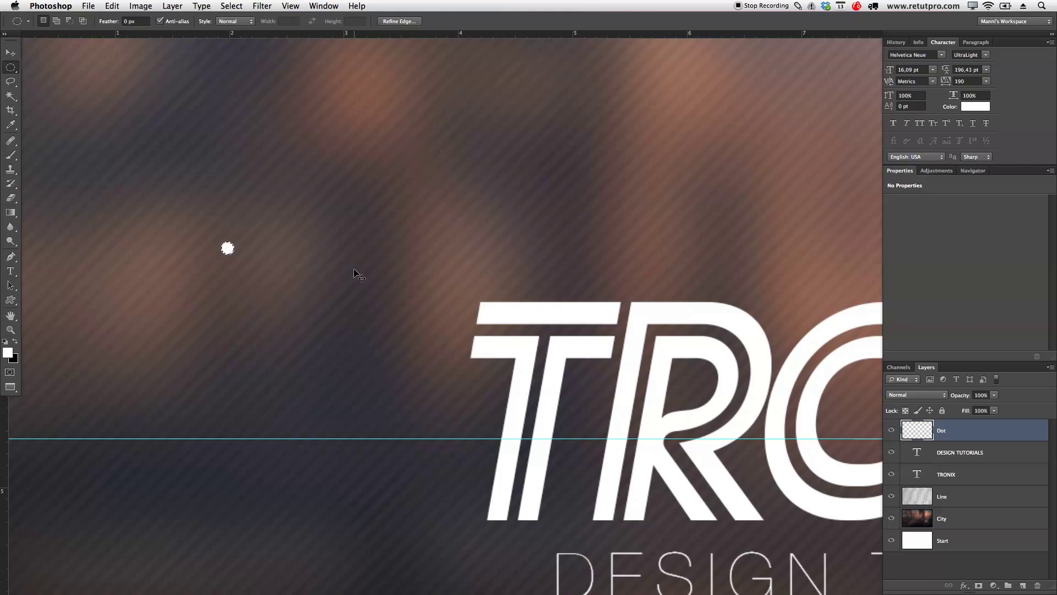
key("super+d")
Add a horizontal guide through the middle of the DESIGN TUTORIALS text.
key("z")
left_click_drag(395, 250, 369, 249)
scroll(369, 249, "right", 5)
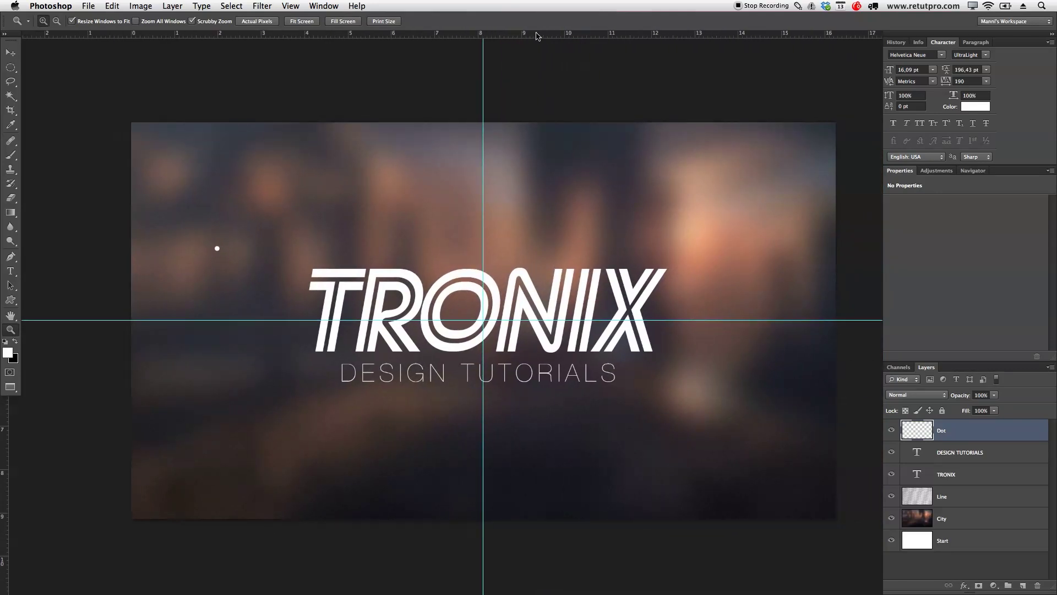
left_click(10, 53)
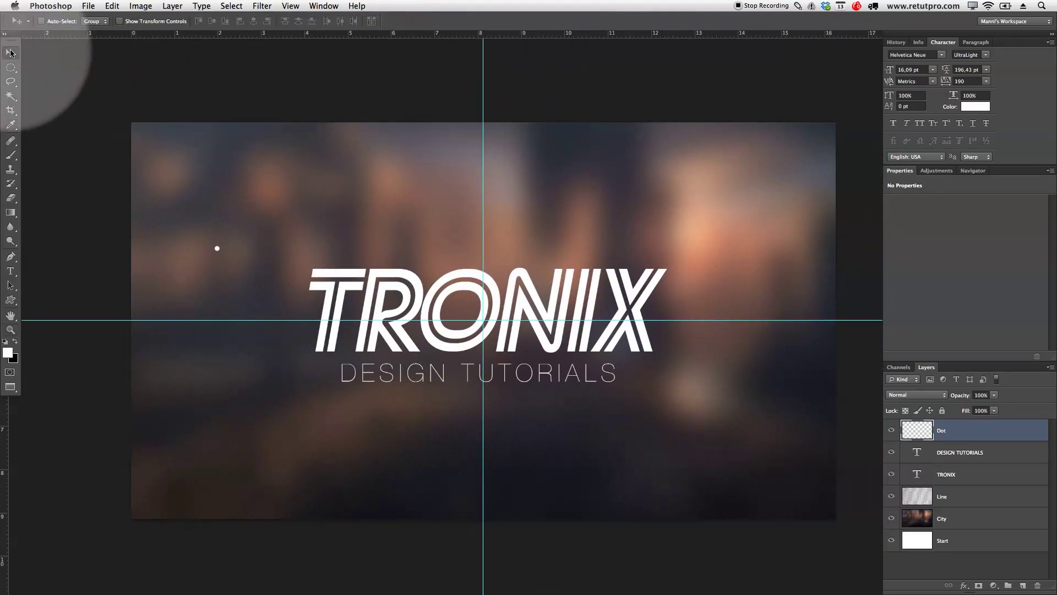
left_click_drag(501, 36, 532, 372)
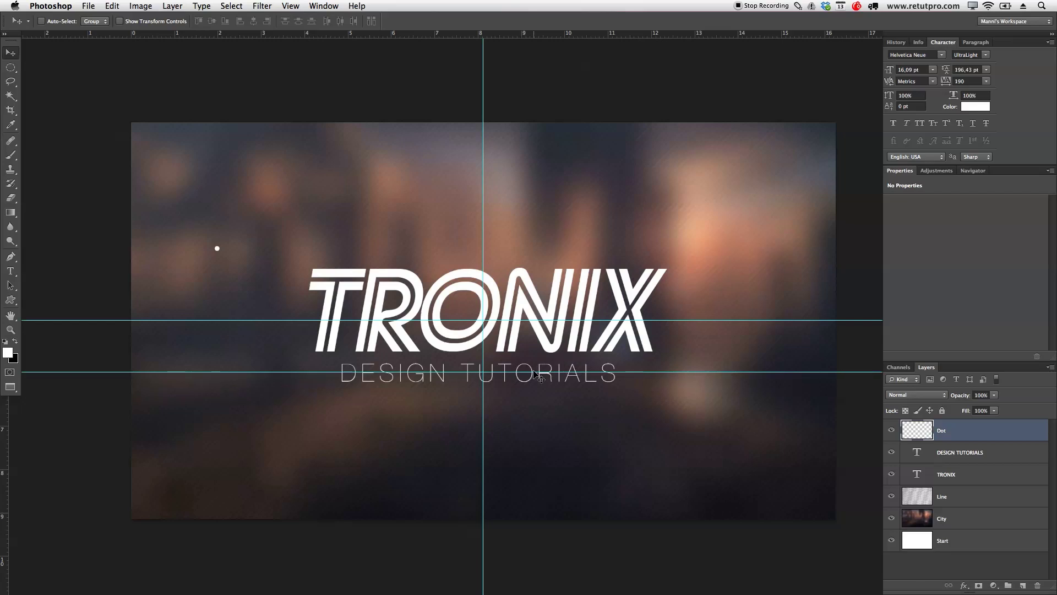
key("shift+Up")
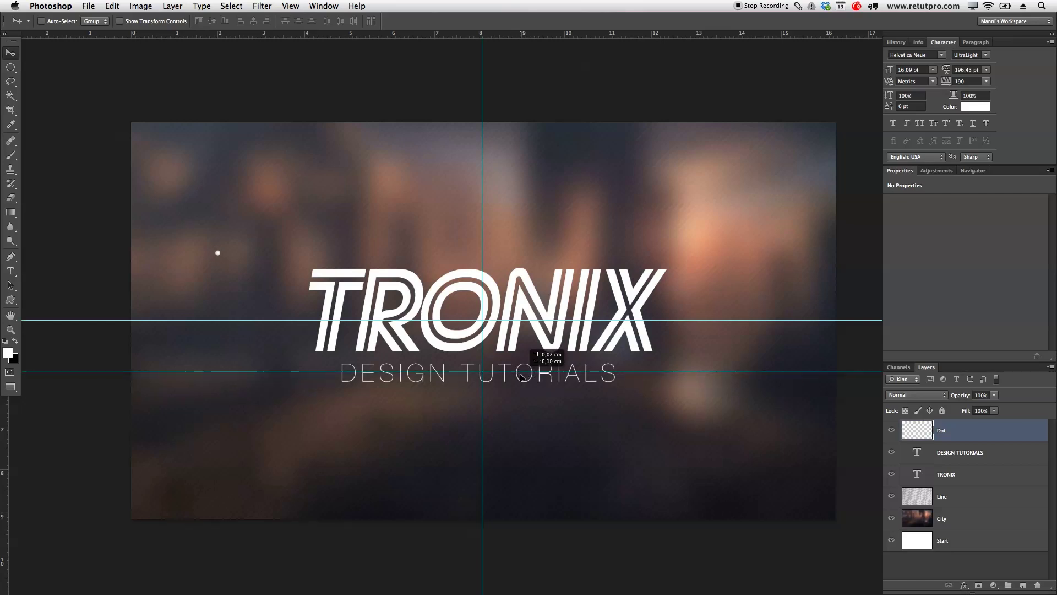
double_click(522, 371)
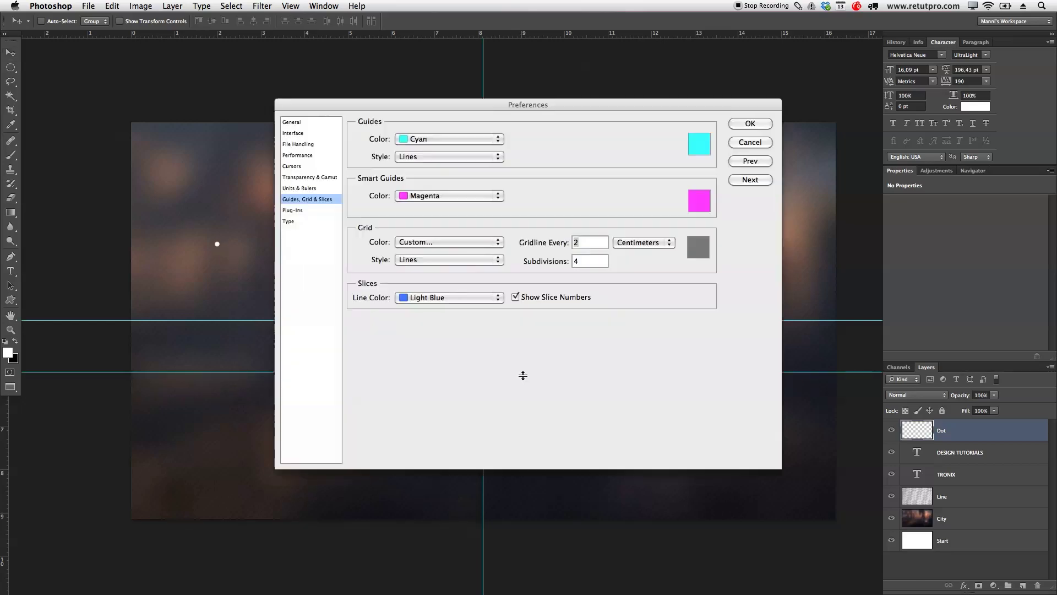
left_click(751, 124)
Fine-tune the guide through DESIGN TUTORIALS and move the white dot onto it, just before the start of the text.
key("v")
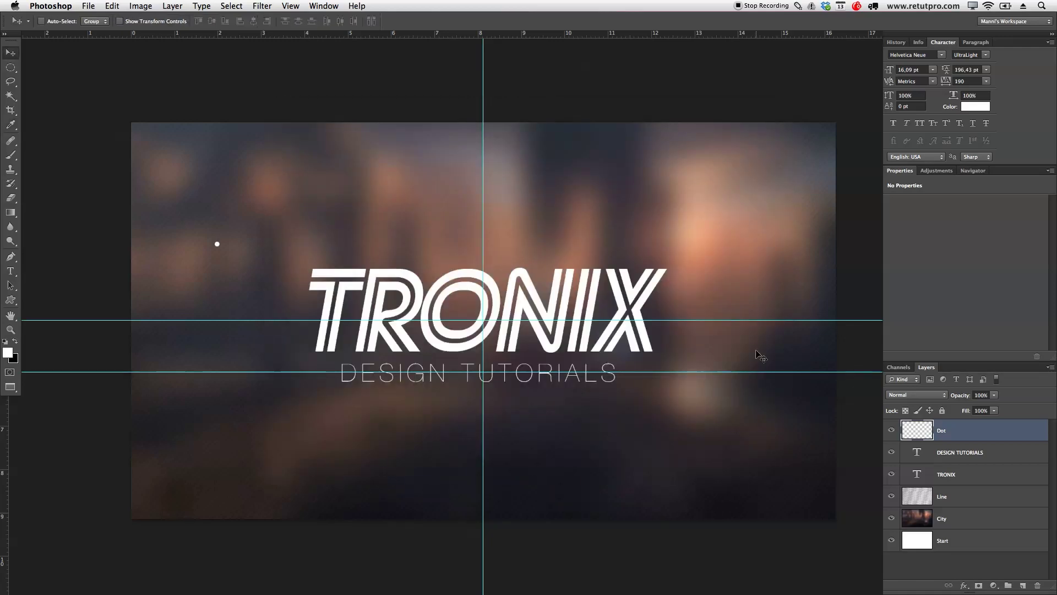
left_click_drag(634, 372, 637, 372)
left_click(946, 441)
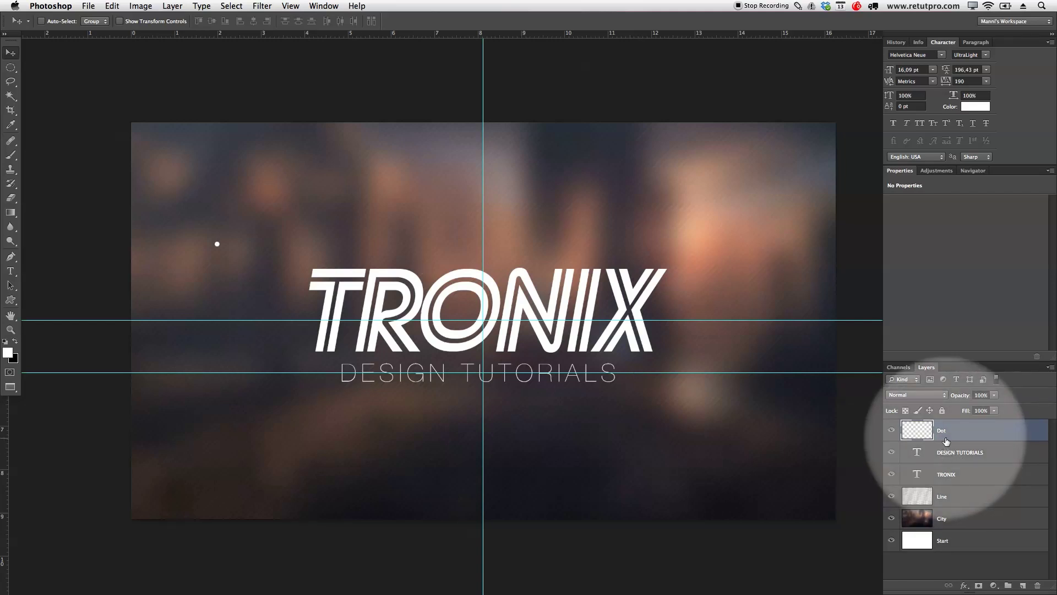
left_click_drag(201, 246, 306, 378)
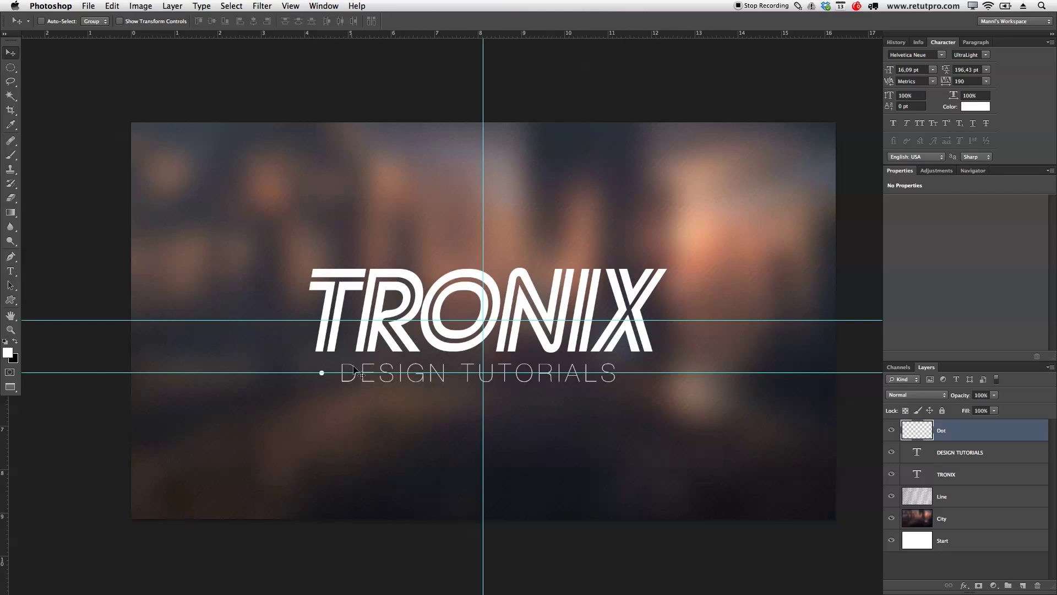
Duplicate the Dot layer and move the copy along the guide to just after the end of DESIGN TUTORIALS.
key("super+j")
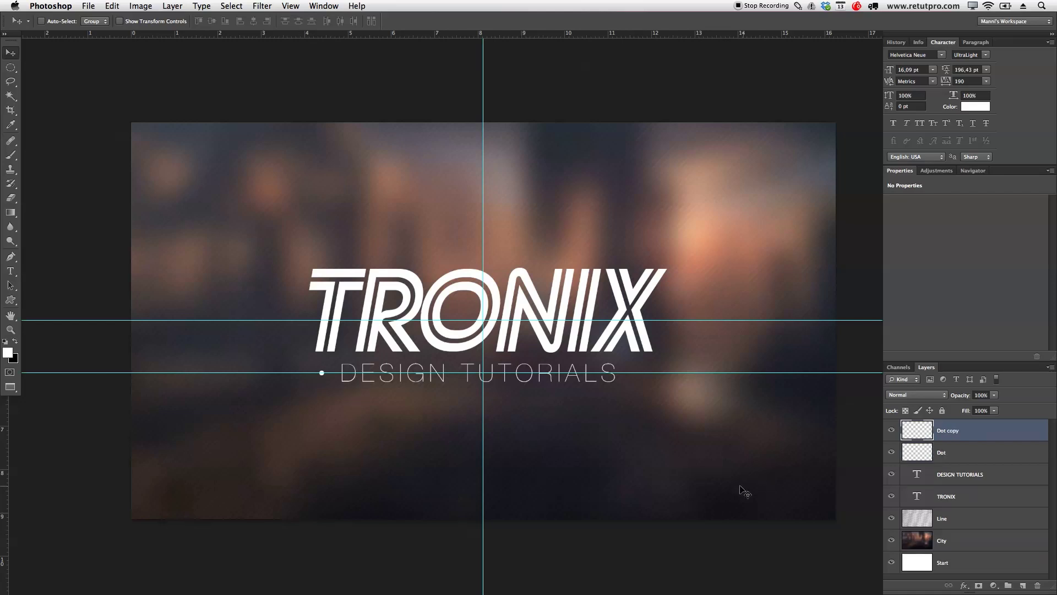
left_click_drag(333, 392, 632, 390)
Clear all guides to preview the design without them, and revert to the history state before the clearing.
key("z")
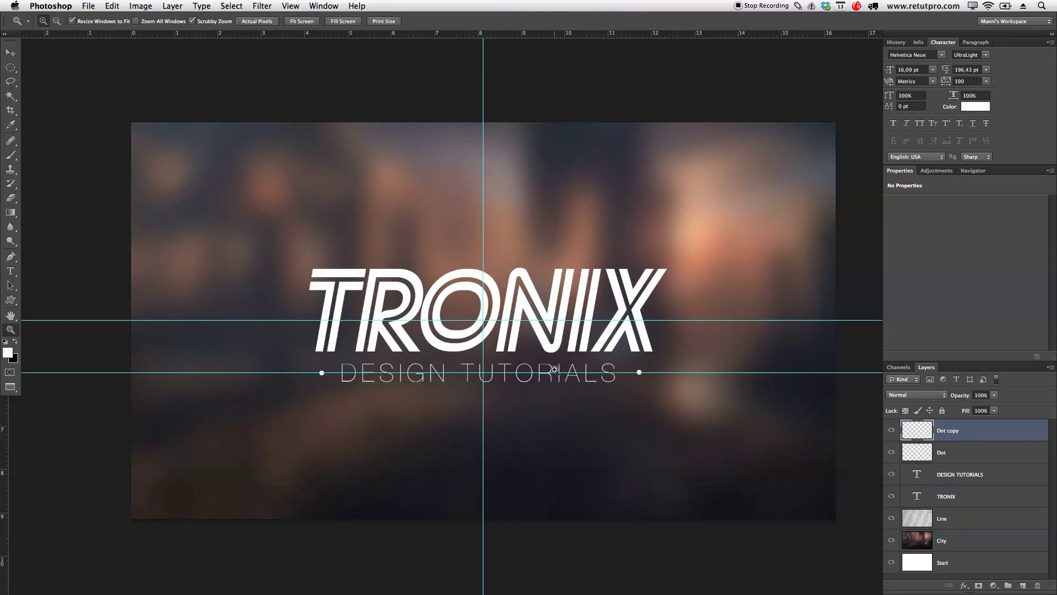
left_click_drag(550, 389, 514, 396)
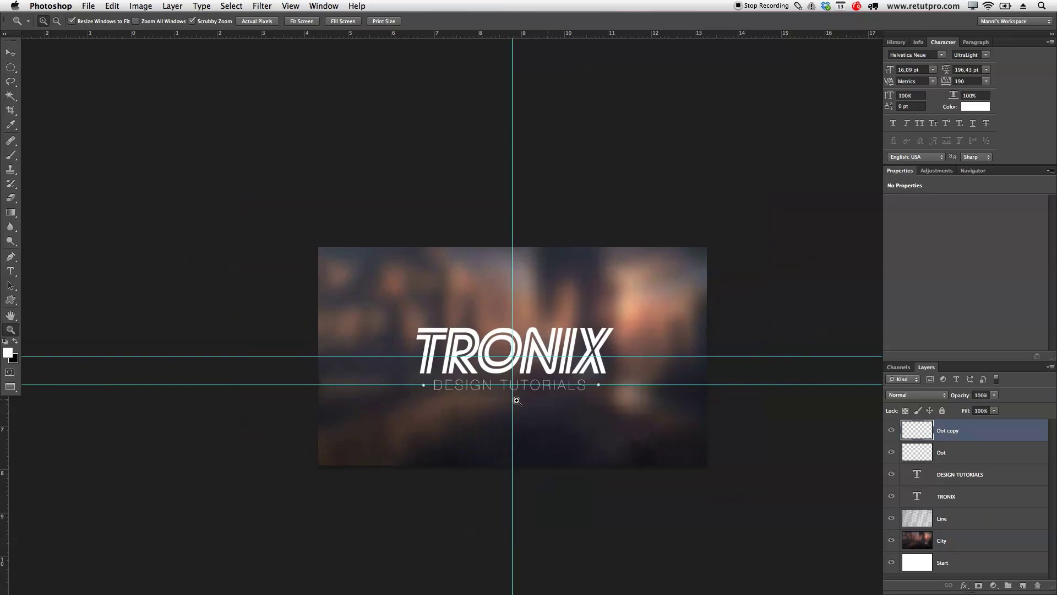
left_click(291, 6)
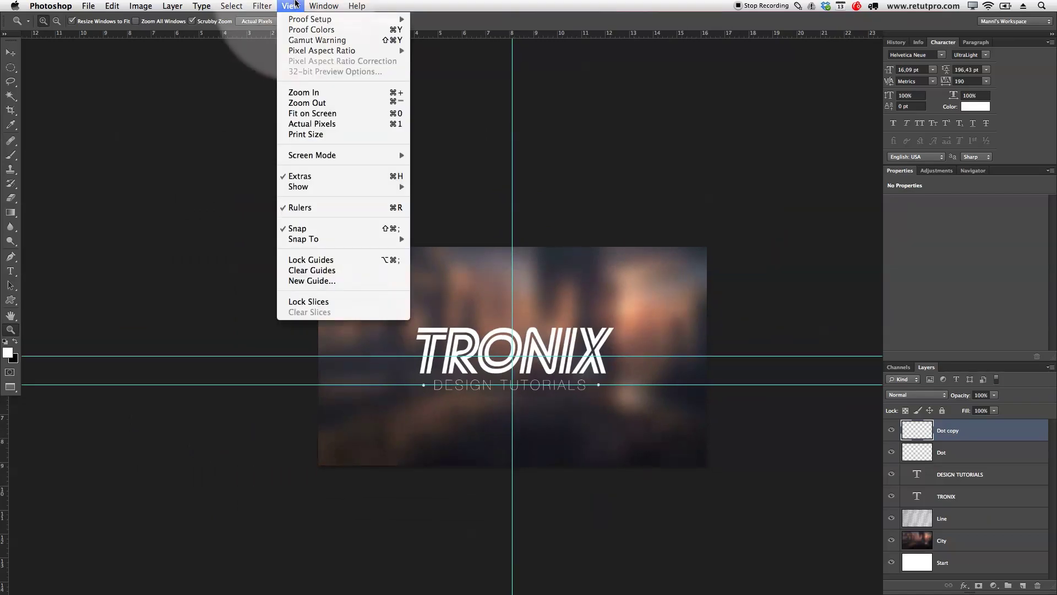
left_click(315, 270)
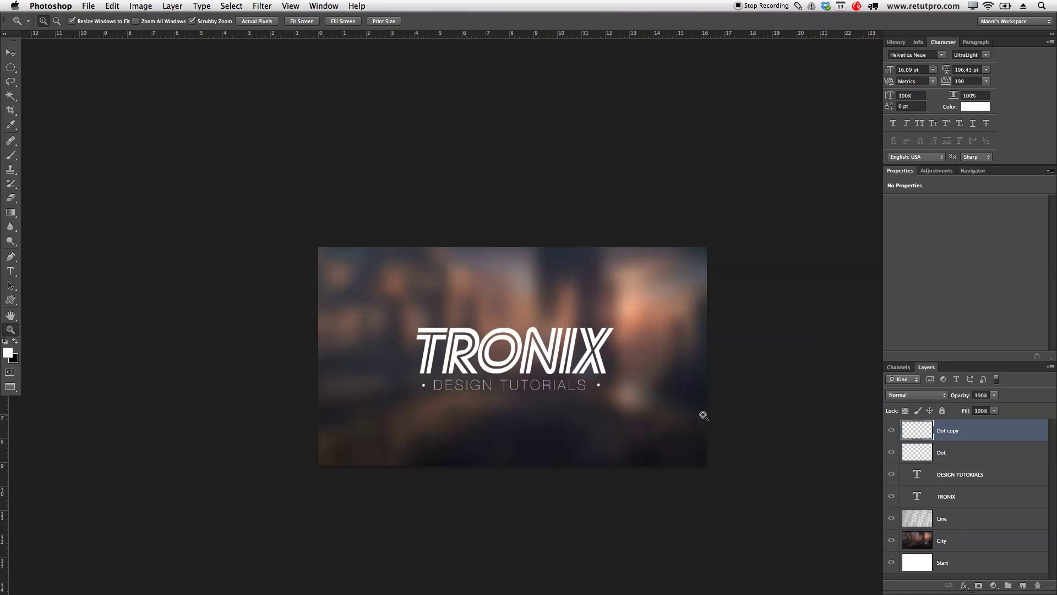
left_click(896, 43)
left_click(924, 135)
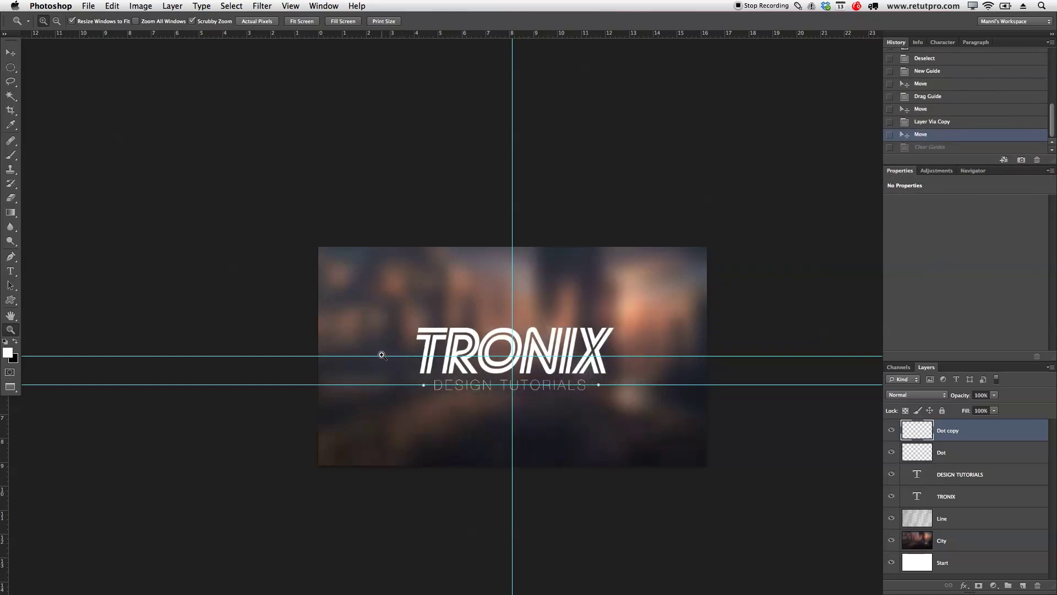
Add a new layer above the Dot copy layer and name it Line.
left_click(1023, 586)
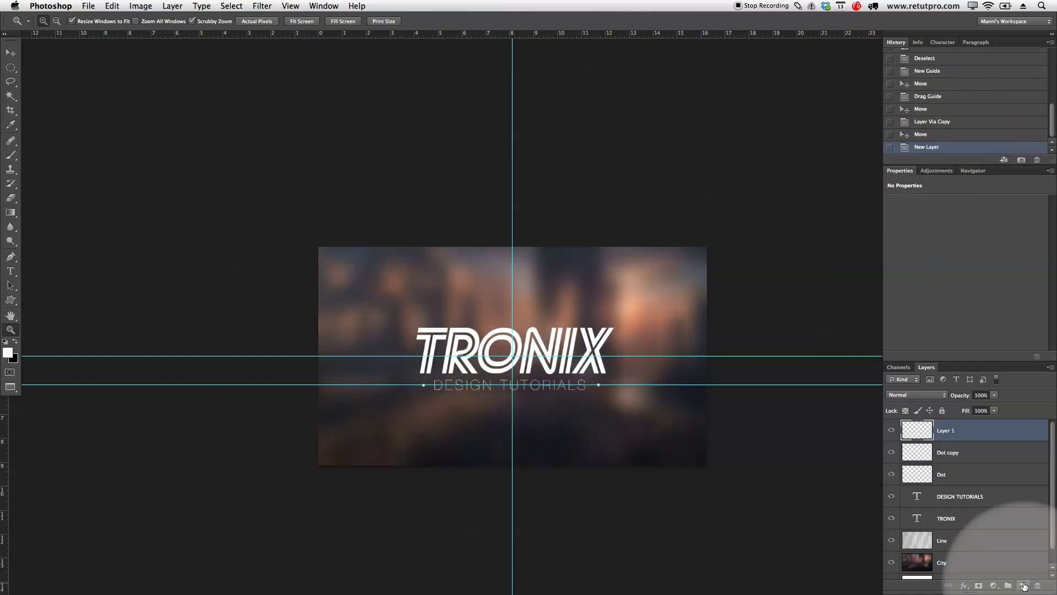
double_click(953, 434)
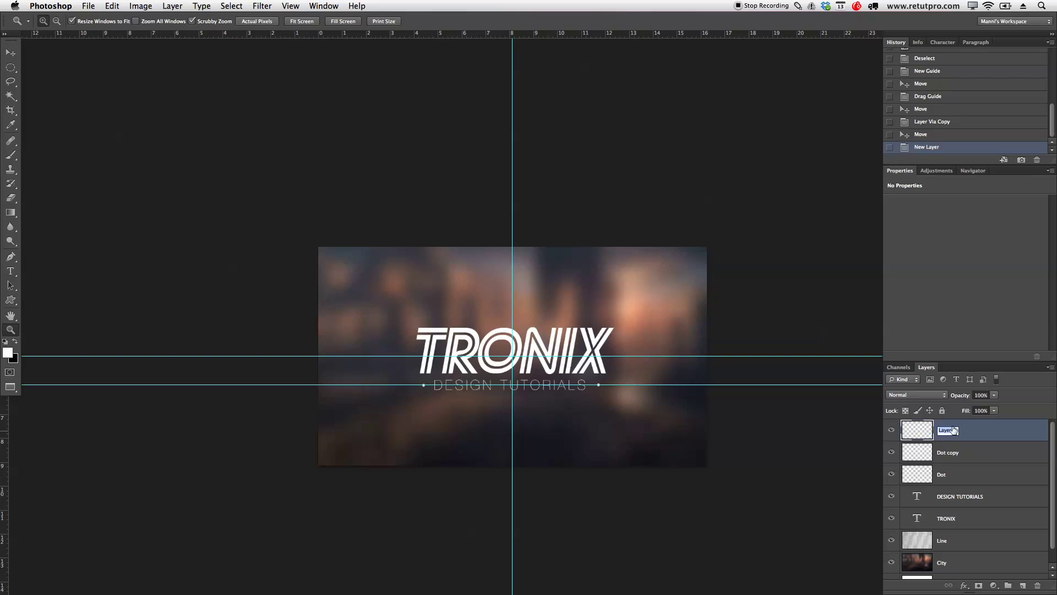
type("4")
key("Return")
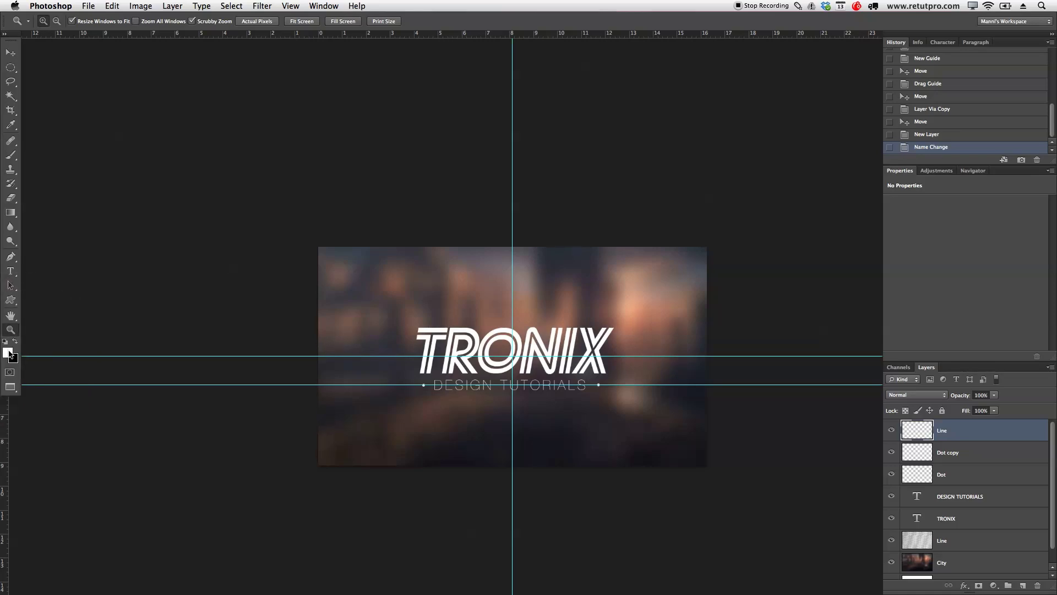
left_click_drag(595, 380, 620, 376)
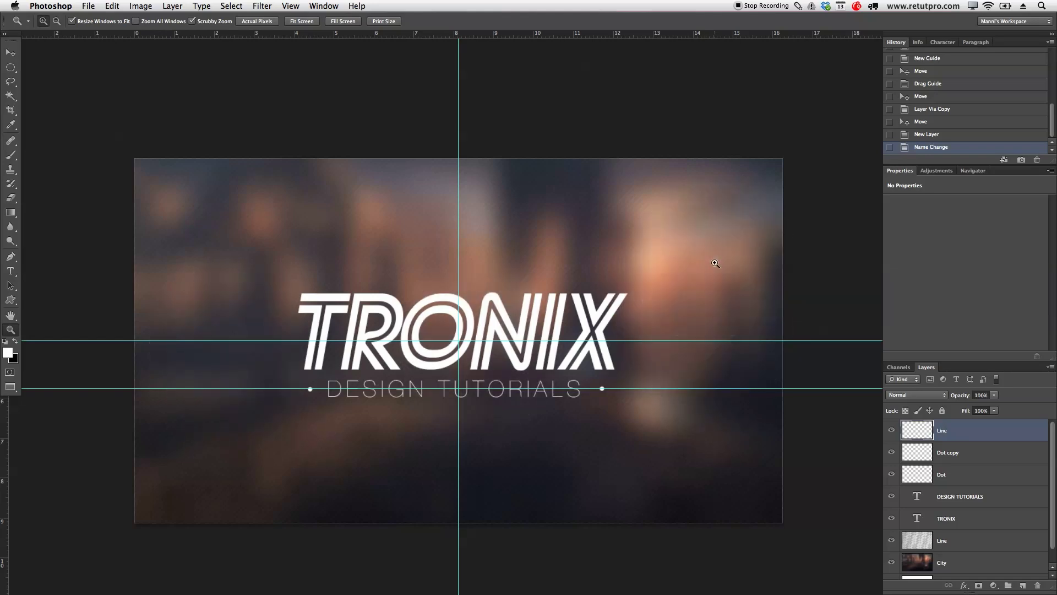
Draw a straight horizontal Pen path along the guide through TRONIX, extending past the logo on both sides.
key("p")
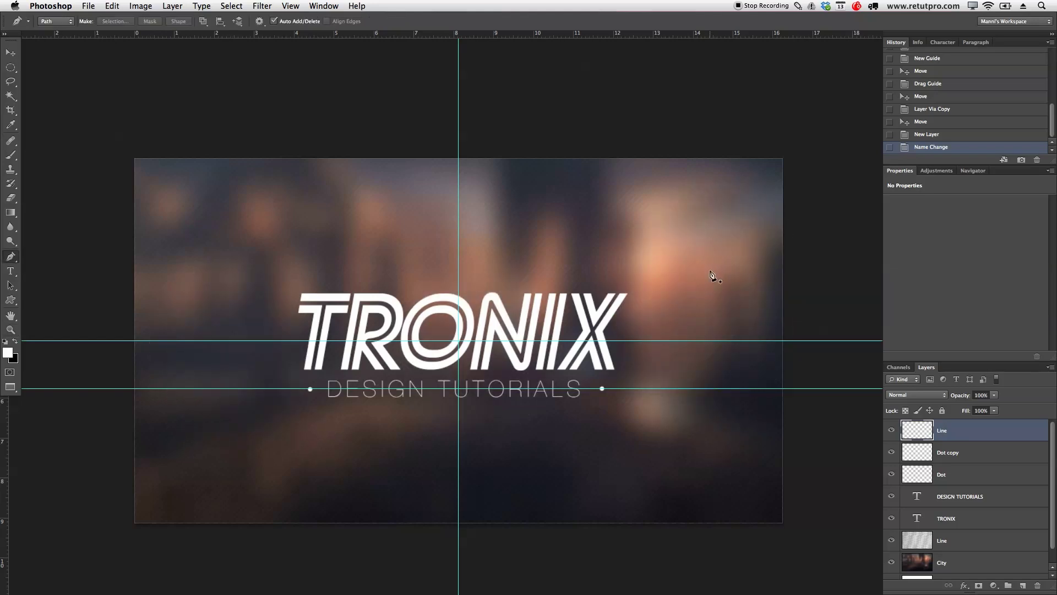
left_click(215, 343)
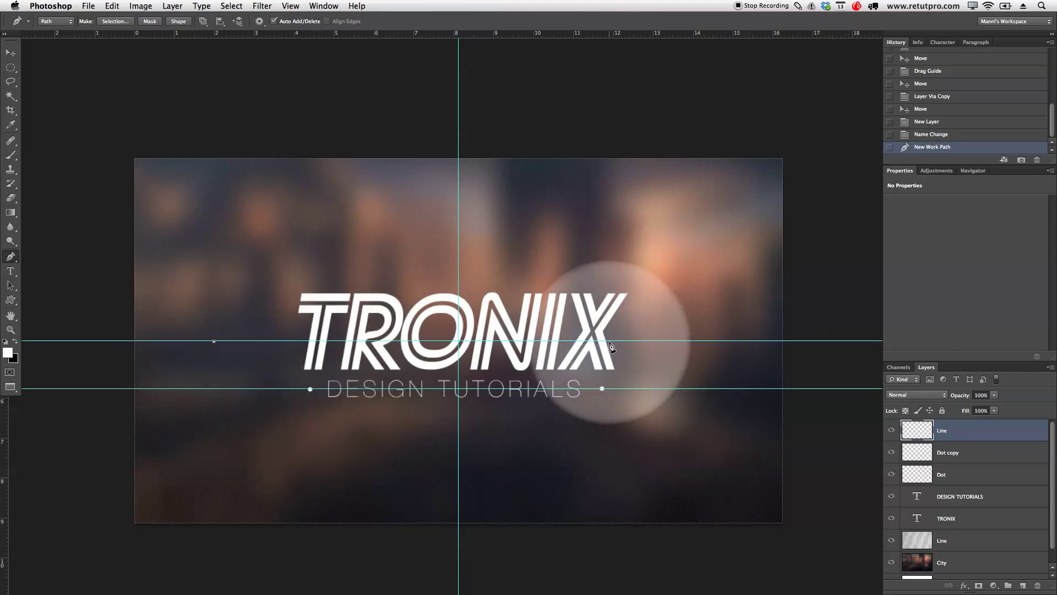
left_click(696, 342)
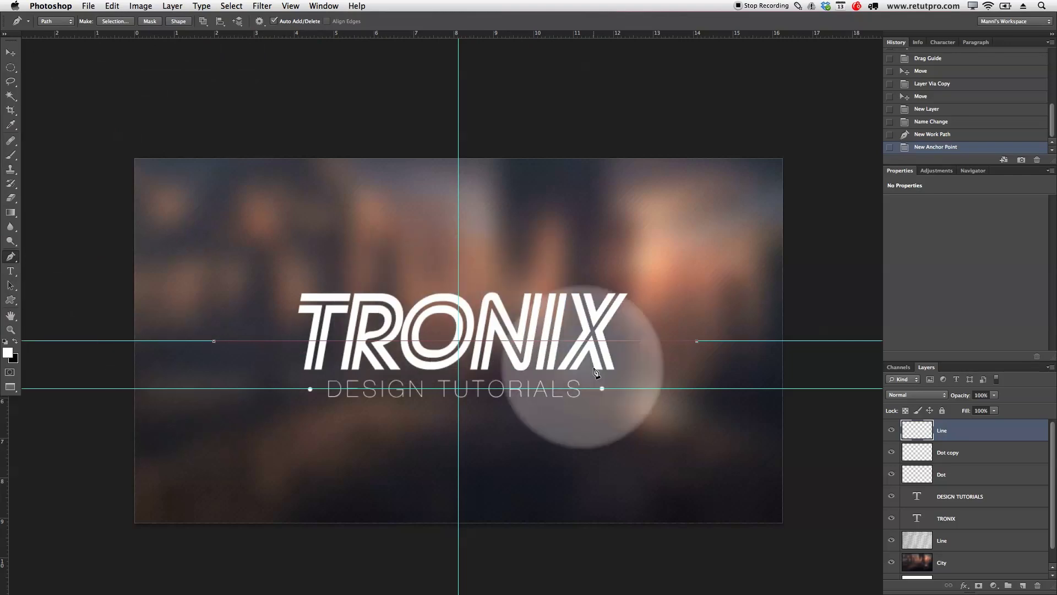
Stroke the path on the Line layer with the Pencil, without simulated pressure.
right_click(633, 362)
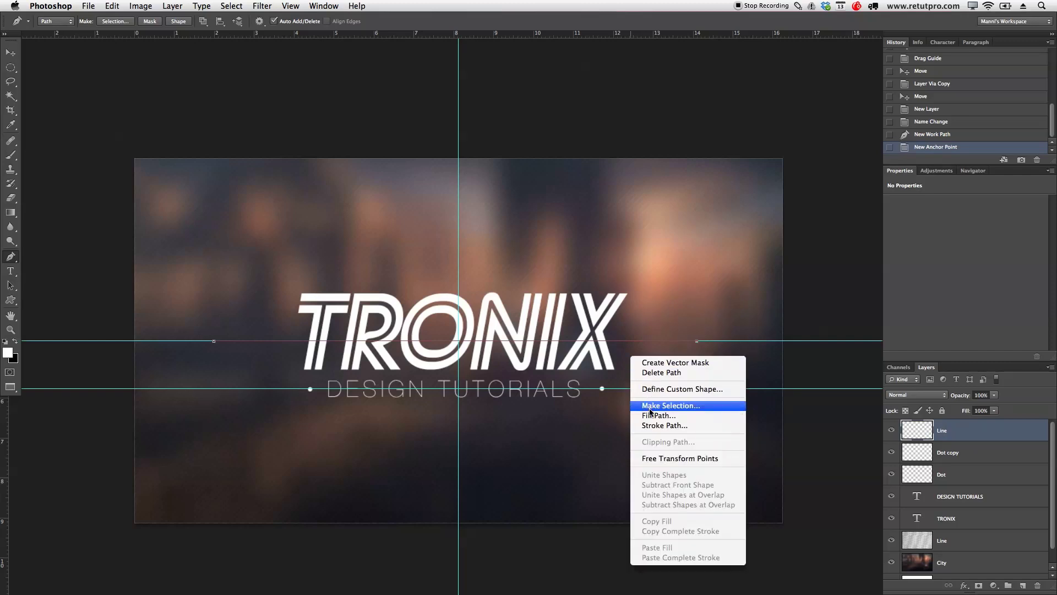
left_click(695, 426)
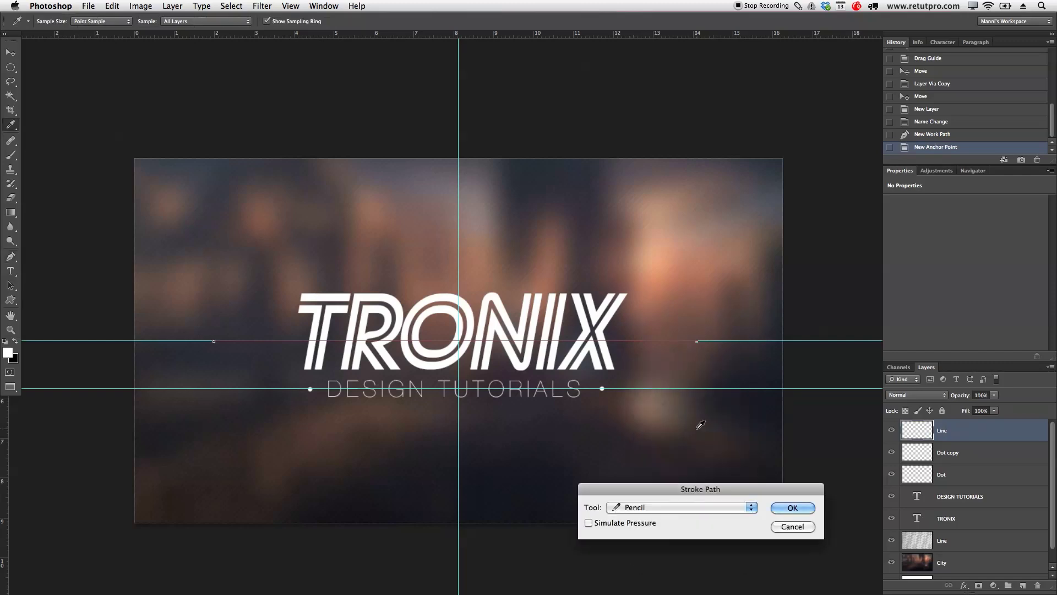
mouse_move(664, 475)
left_mouse_down()
mouse_move(631, 477)
mouse_move(427, 418)
left_mouse_up()
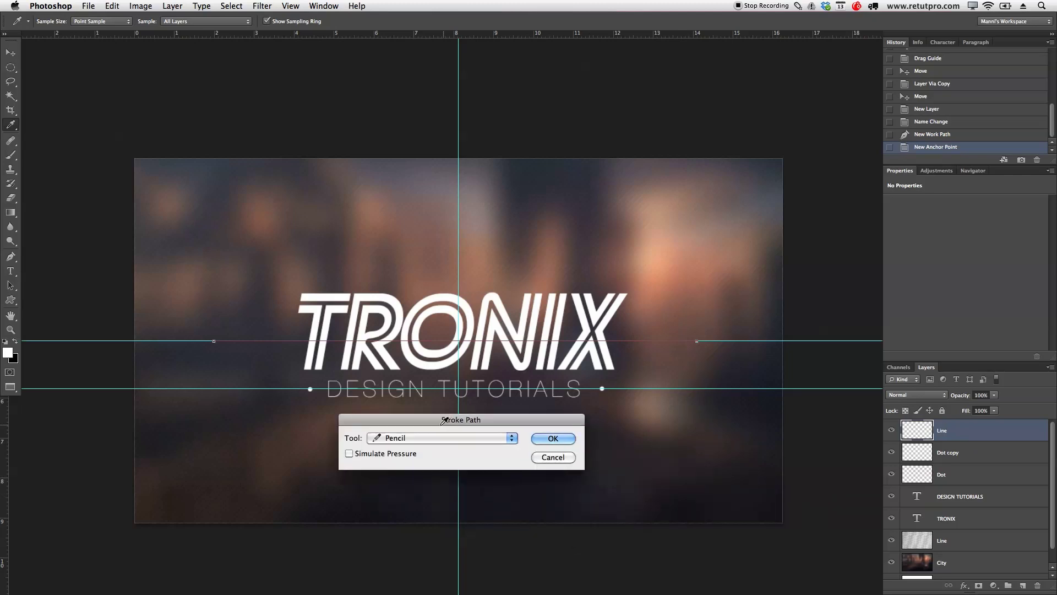
left_click(428, 438)
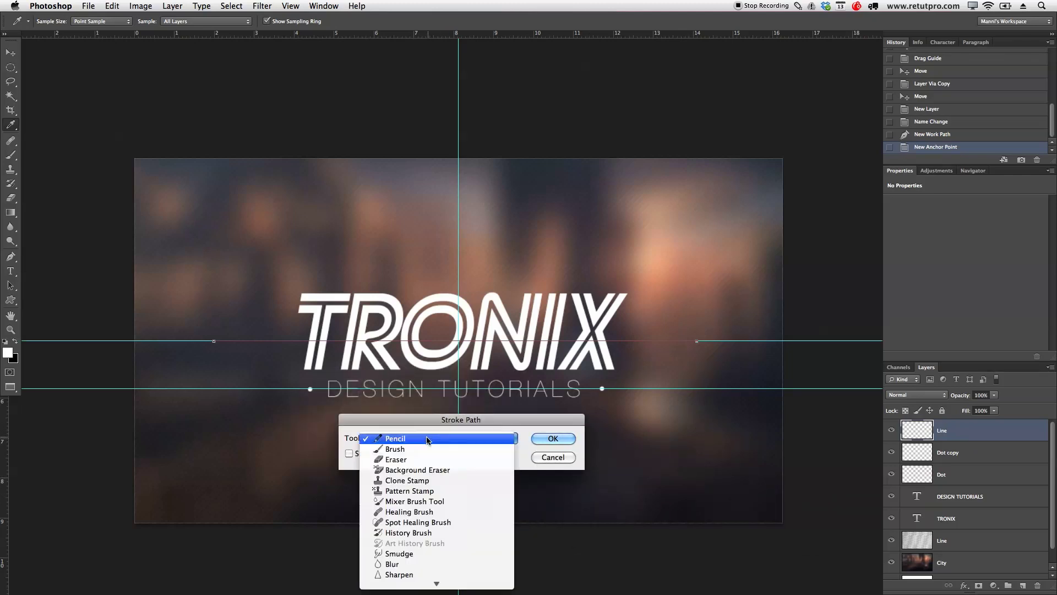
left_click(423, 440)
left_click(423, 440)
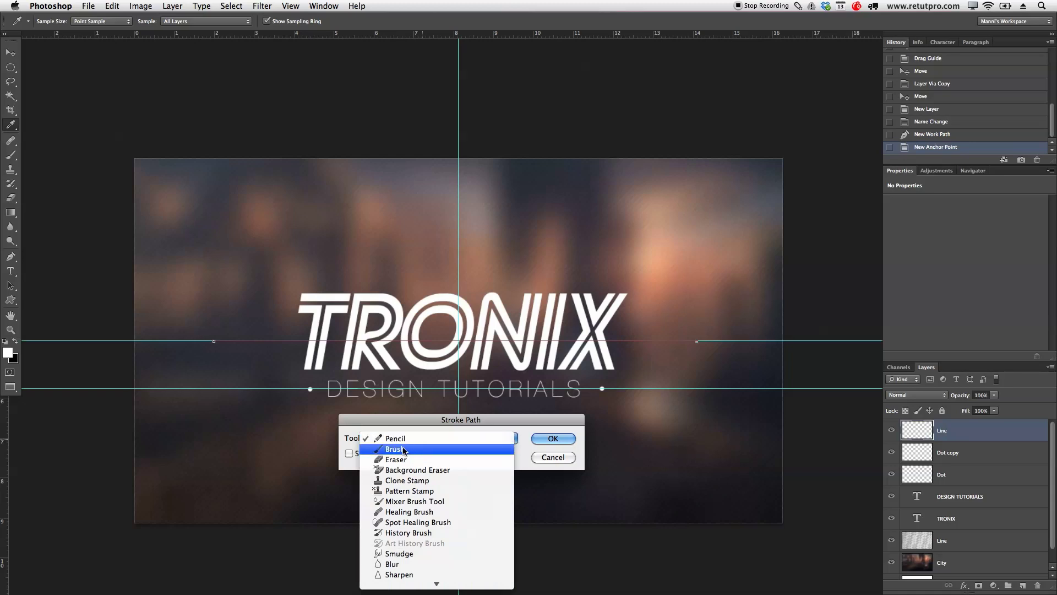
left_click(397, 439)
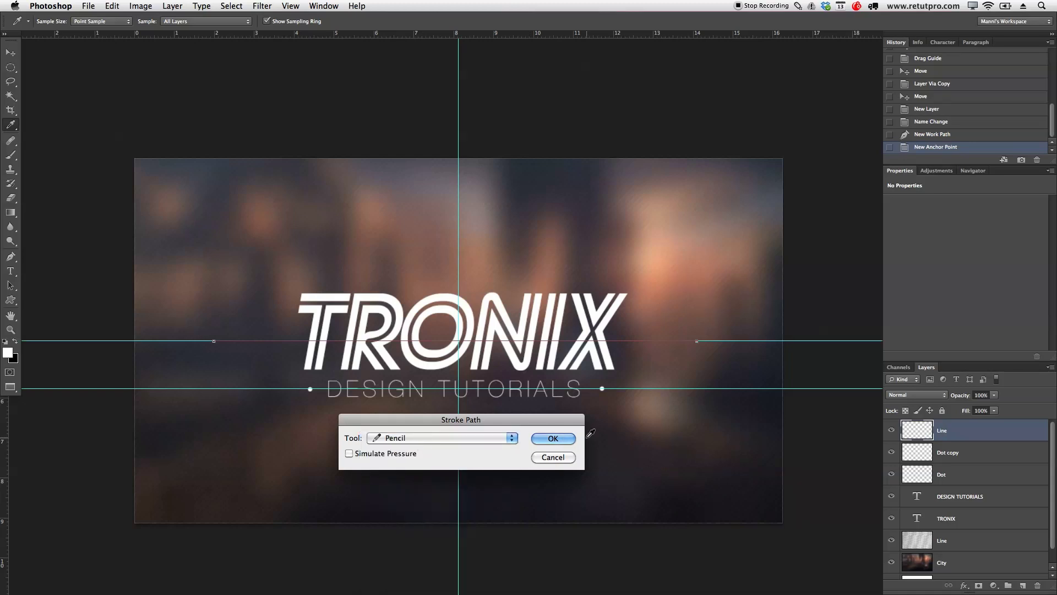
left_click(554, 439)
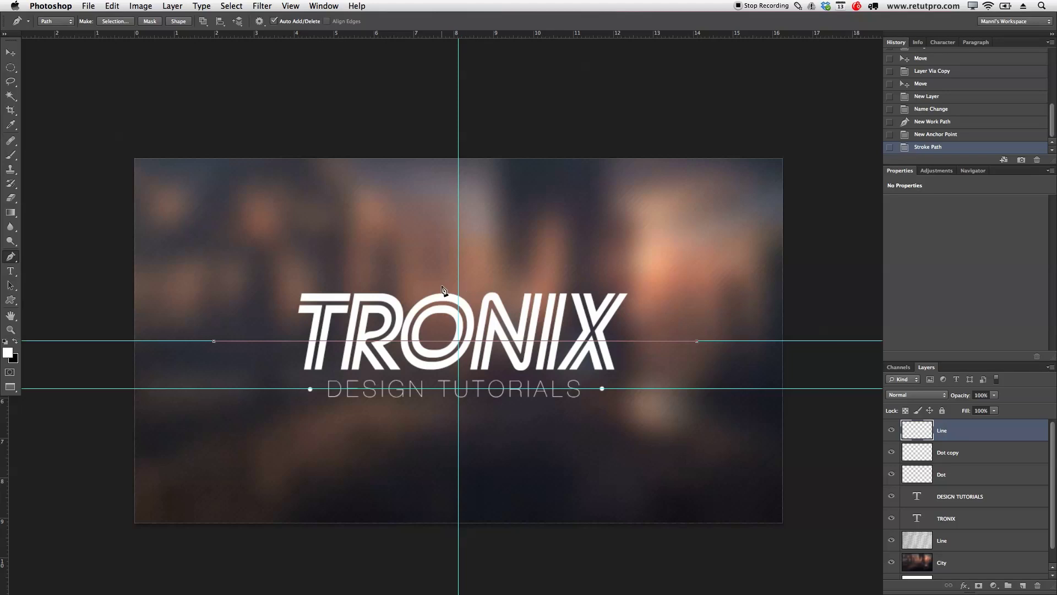
Dismiss the work path and clear all guides from the canvas.
key("Return")
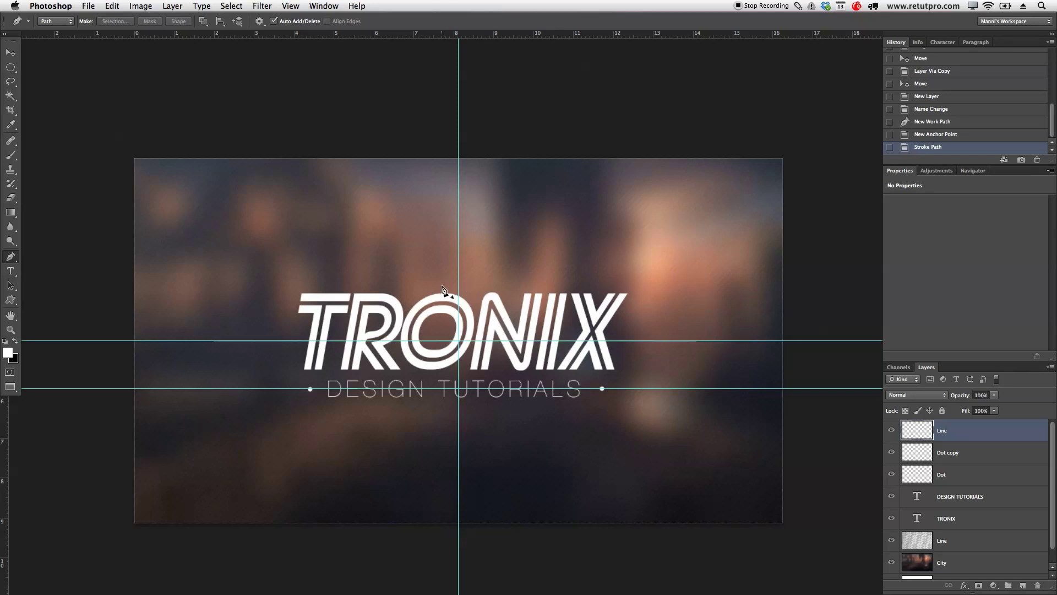
left_click(291, 6)
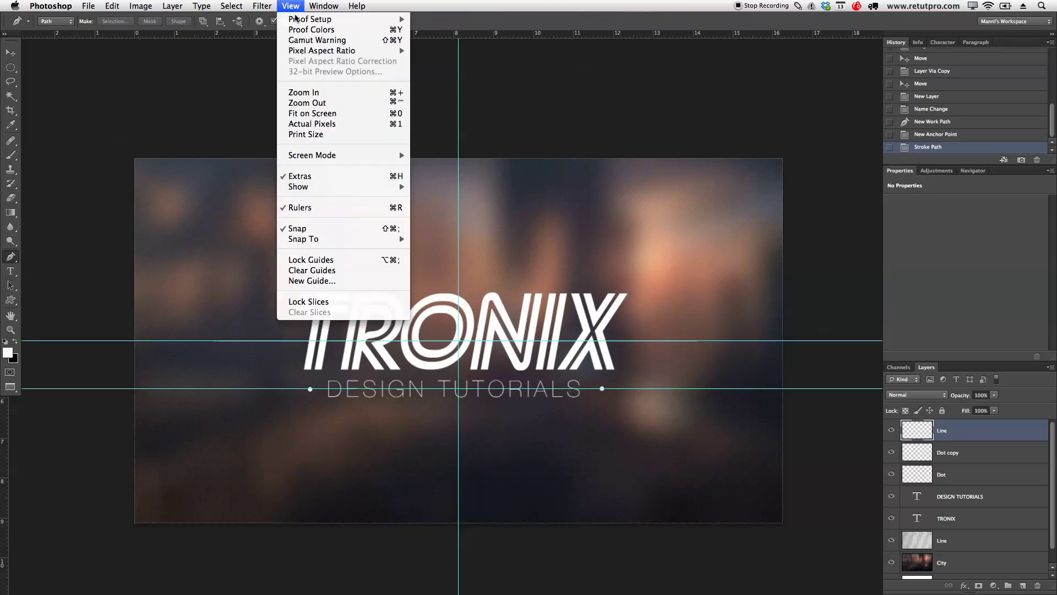
left_click(309, 271)
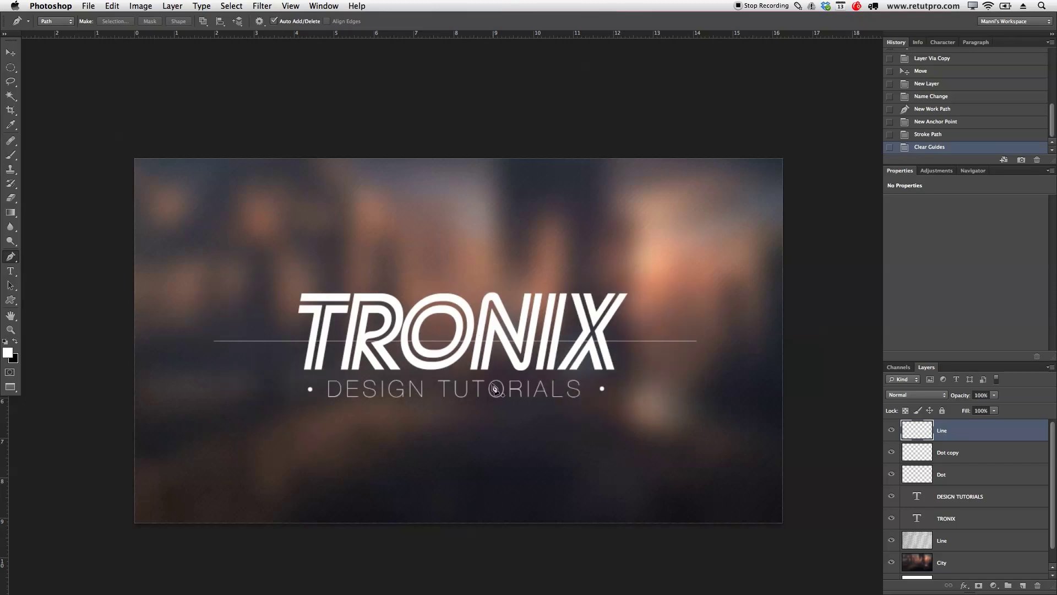
Erase the middle of the line inside a rectangular selection around TRONIX and DESIGN TUTORIALS, and deselect.
left_click(10, 68)
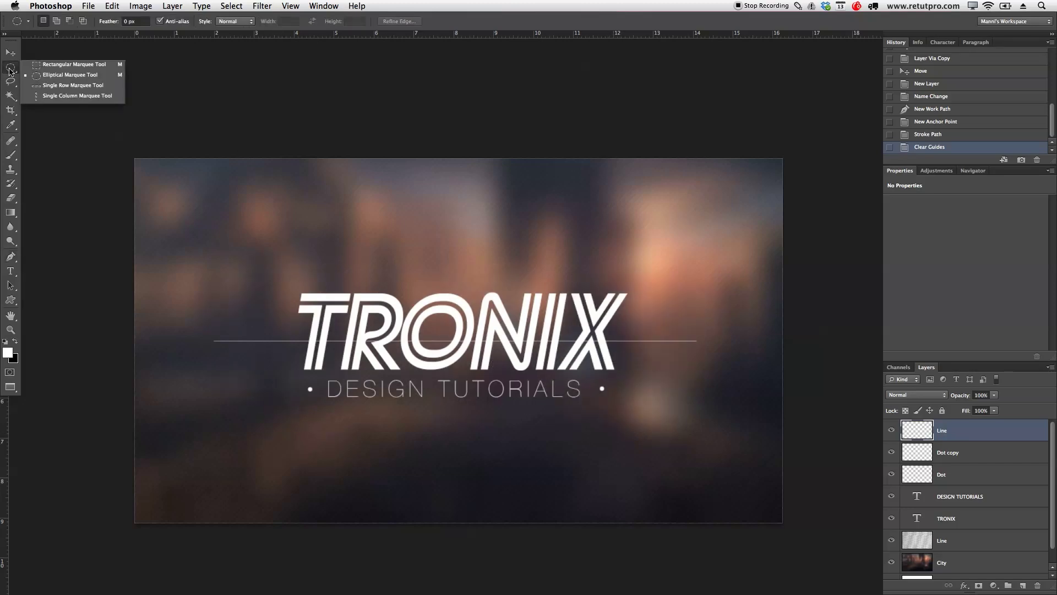
left_click(54, 65)
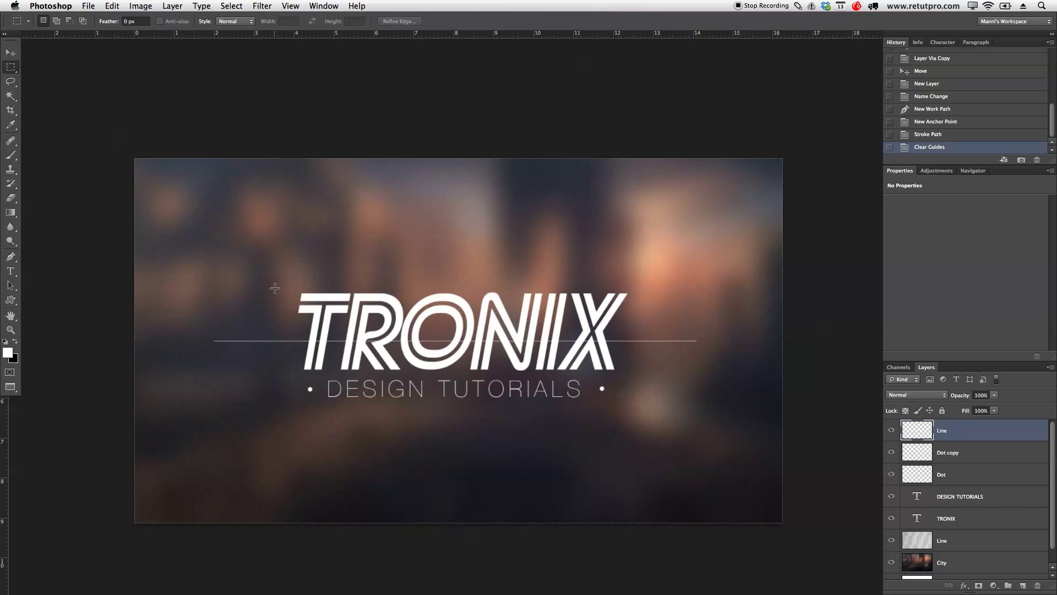
left_click_drag(294, 282, 630, 406)
left_click_drag(550, 364, 525, 362)
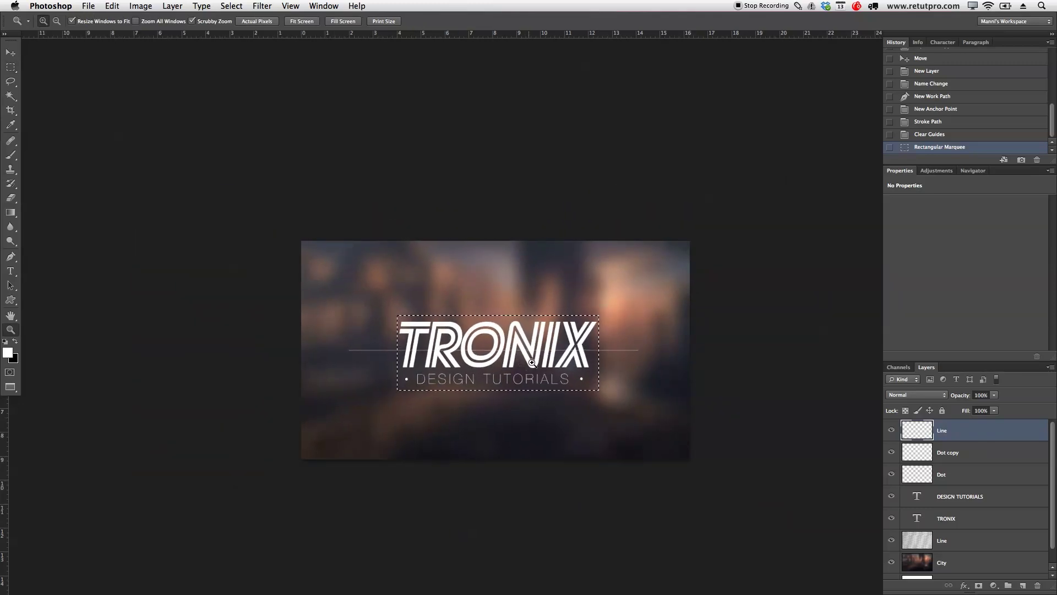
key("Delete")
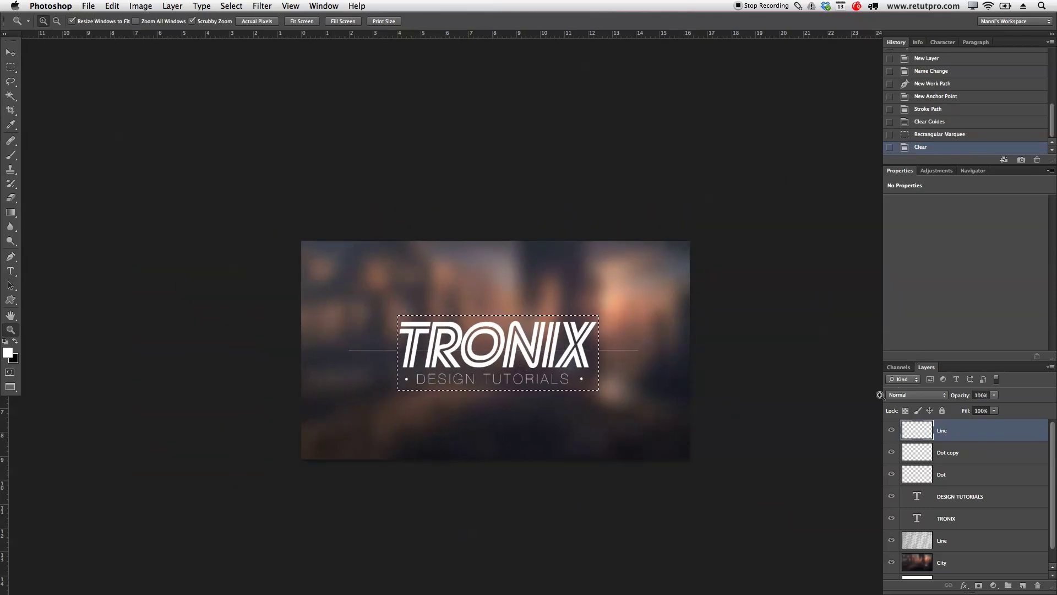
key("super+d")
Trim the outer end of the line before TRONIX with a small rectangular selection, and deselect.
left_click_drag(528, 370, 621, 363)
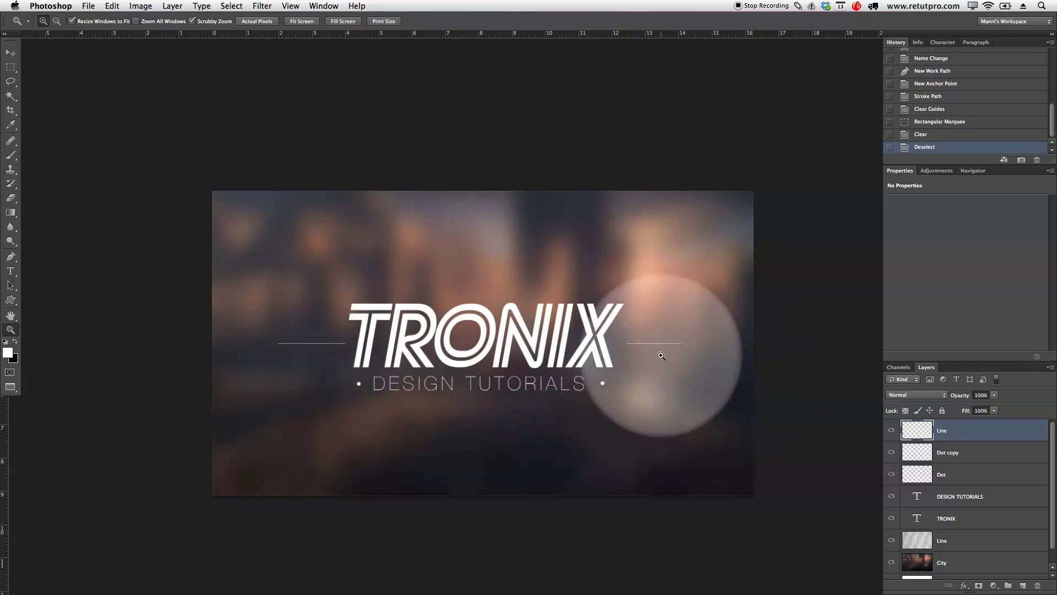
key("m")
left_click_drag(263, 339, 284, 350)
key("Delete")
key("super+d")
scroll(515, 384, "down", 2)
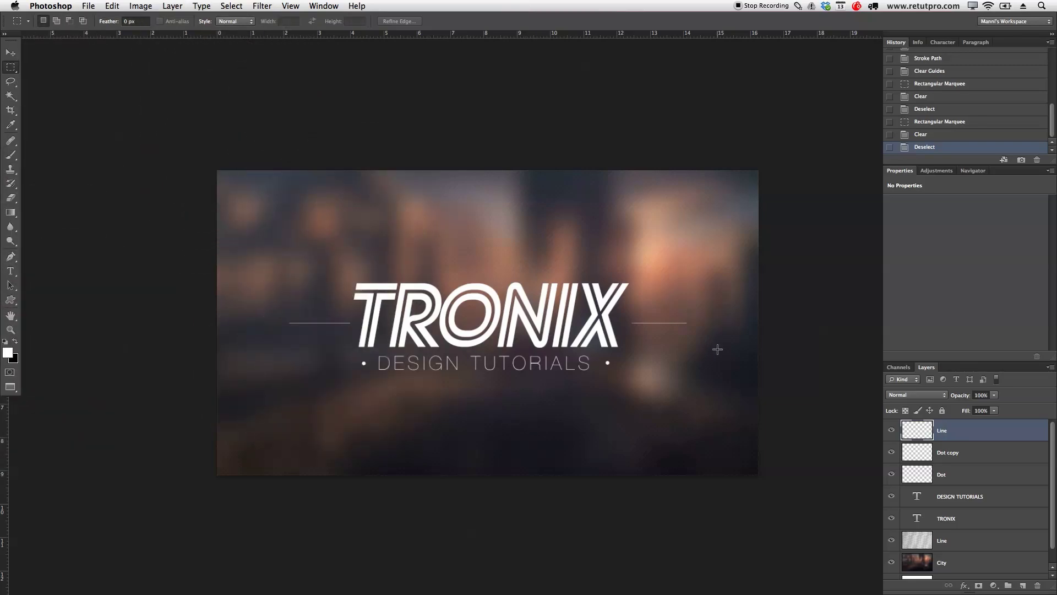
Group the Line, Dot copy and Dot layers and name the group Lines Dots.
left_click(1013, 461, "shift")
left_click(1003, 474, "shift")
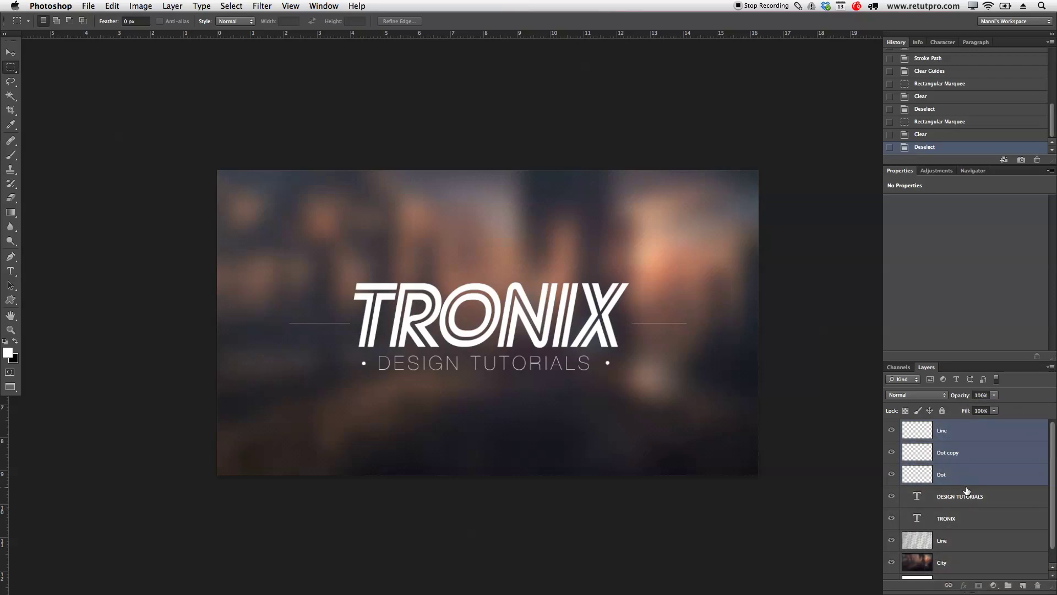
key("ctrl+g")
double_click(932, 425)
type("Lines Dots")
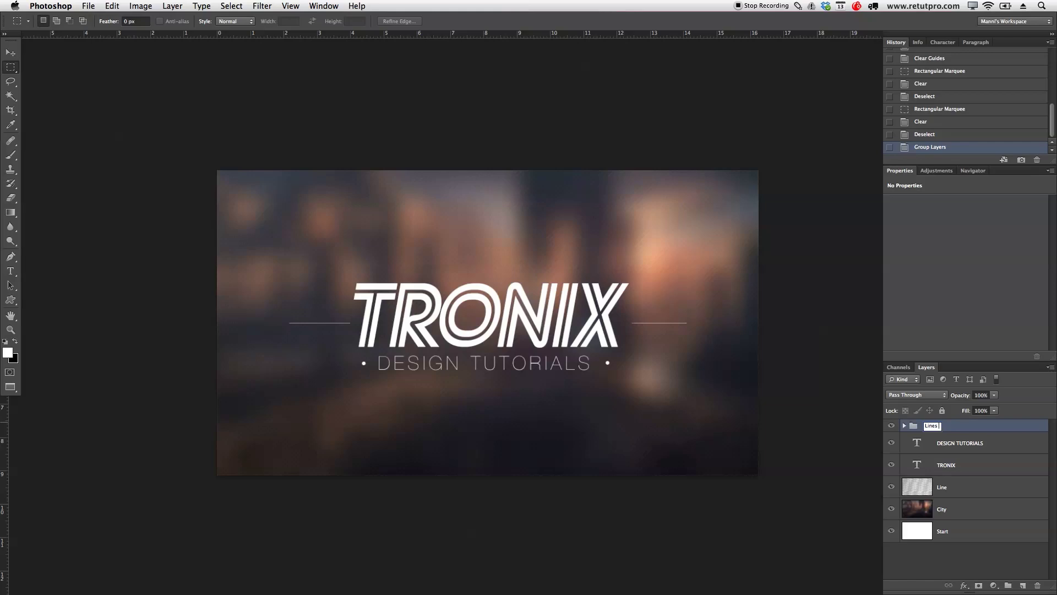